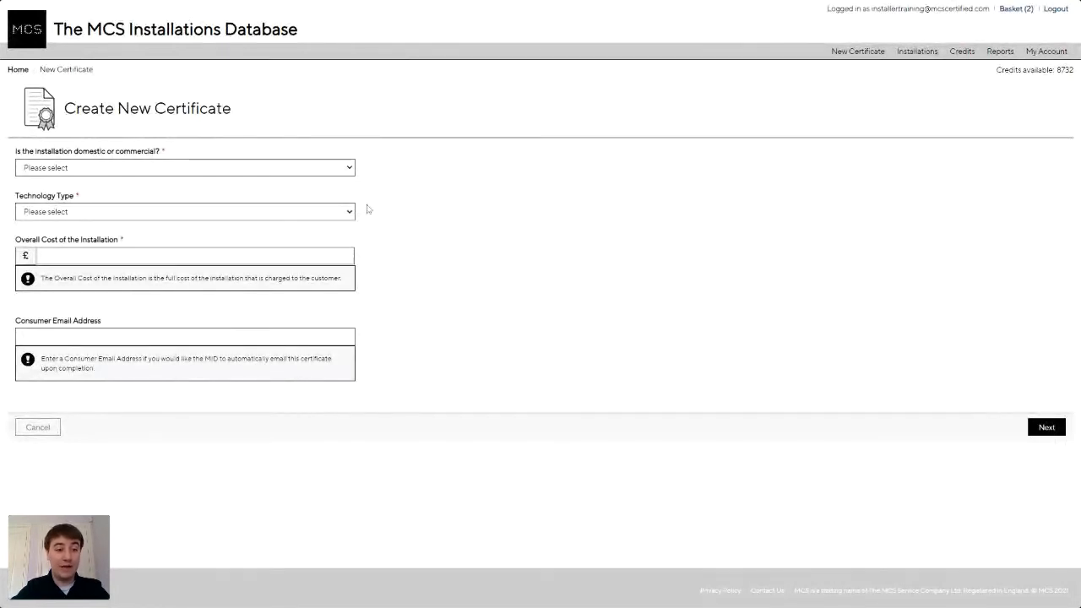
Start a Domestic Solar Photovoltaic certificate with £4000 overall cost and no consumer email.
left_click(217, 170)
left_click(206, 181)
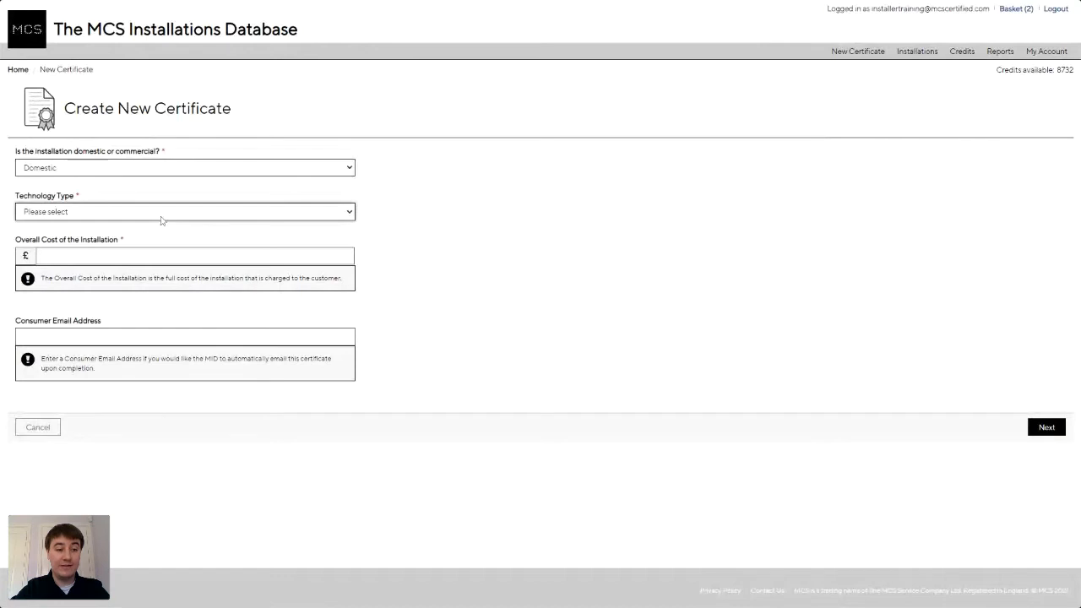
left_click(163, 221)
left_click(160, 256)
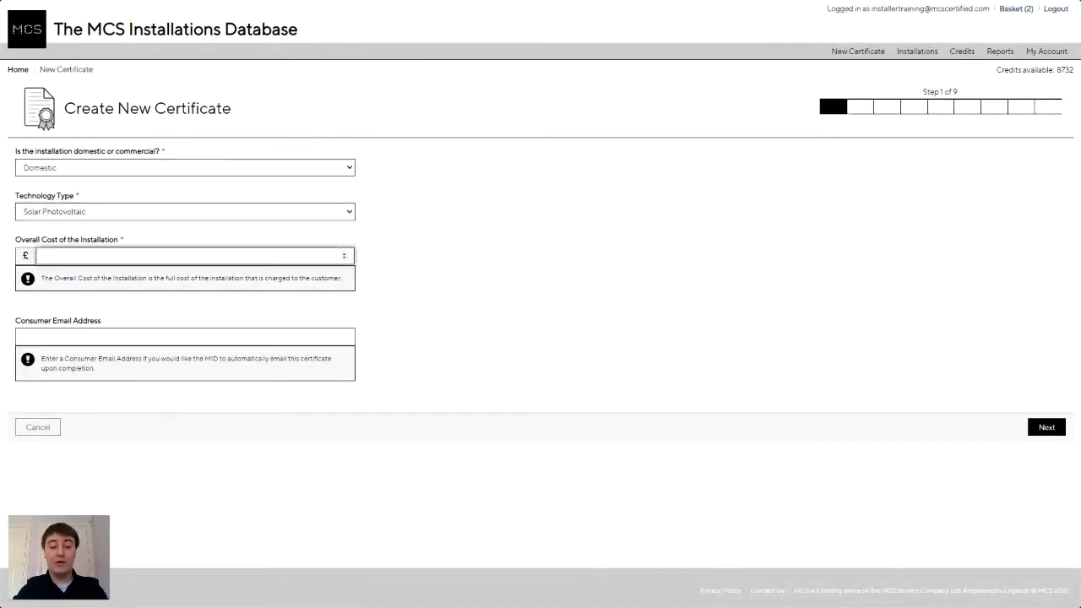
type("4000")
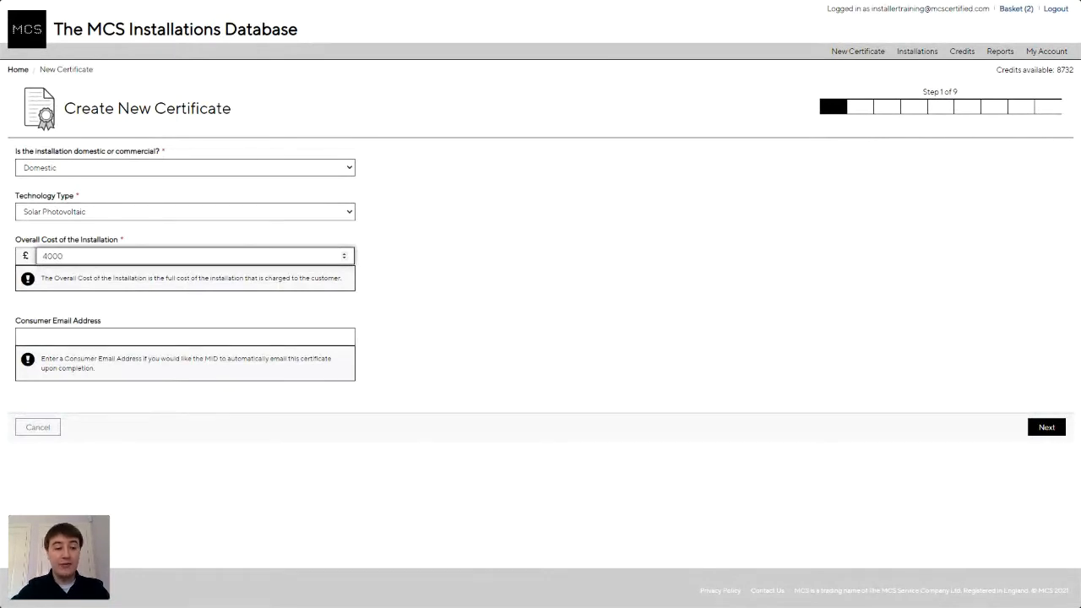
left_click(126, 336)
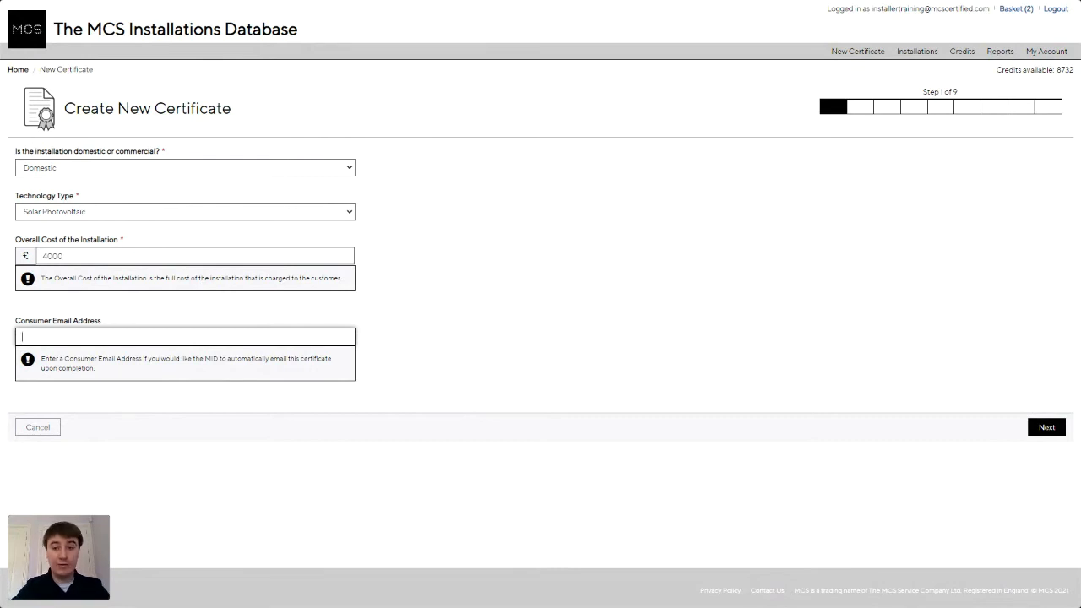
left_click(1046, 426)
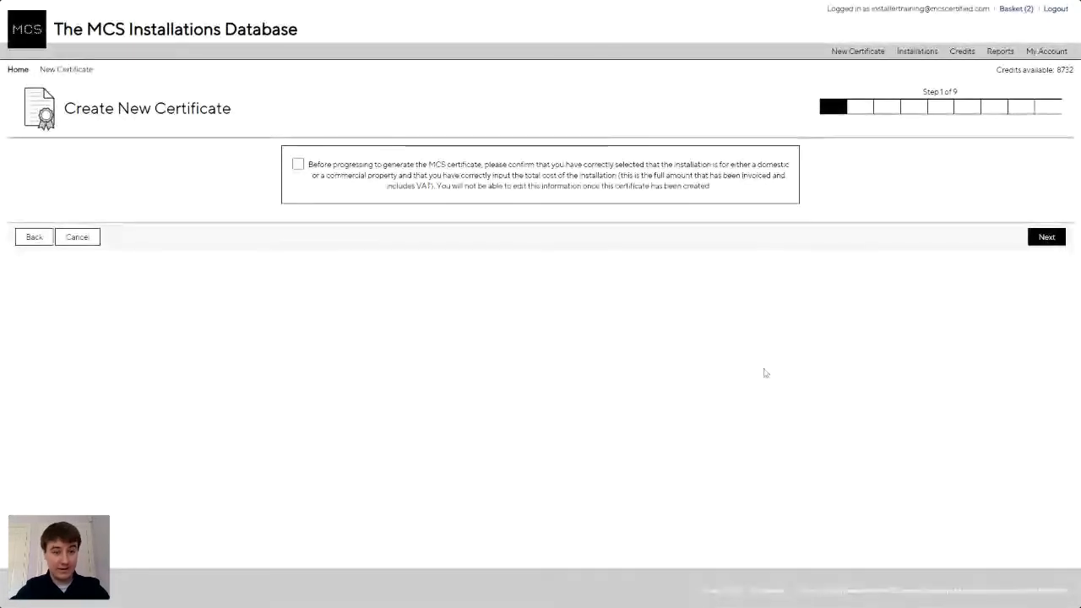
Confirm the property type and £4000 cost are correct and continue to step 2.
left_click(298, 164)
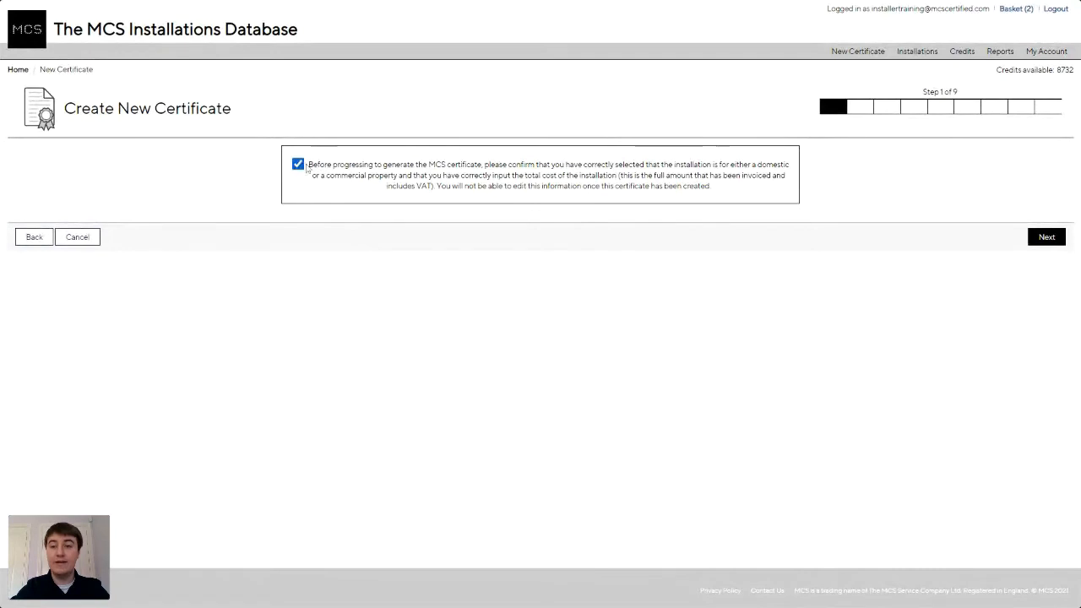
left_click(1036, 240)
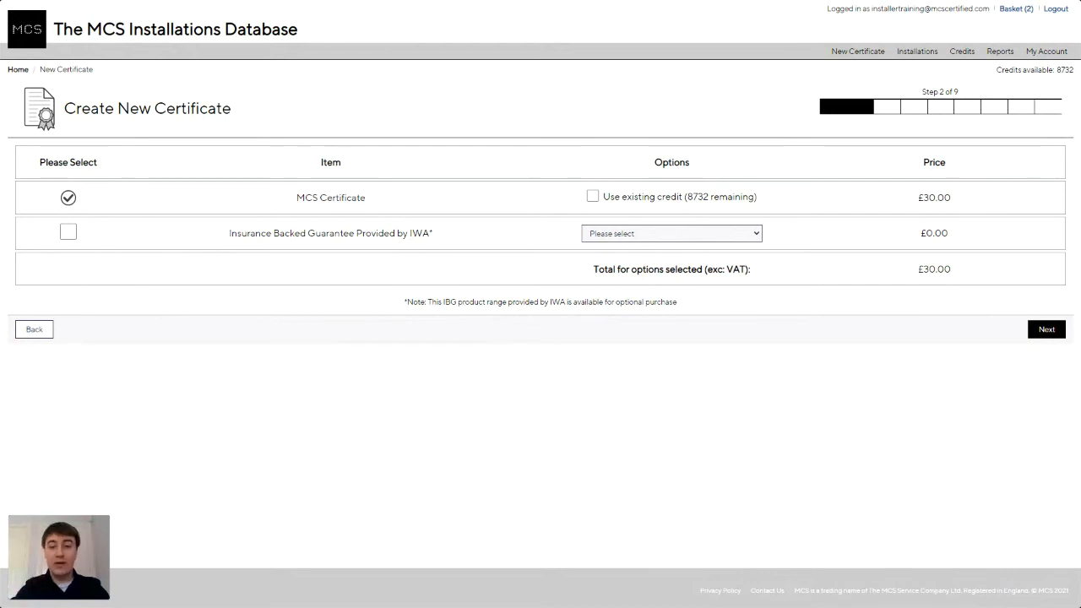
Add a 5 year Insurance Backed Guarantee at £30.00, making the total £60.00.
left_click(69, 232)
left_click(625, 238)
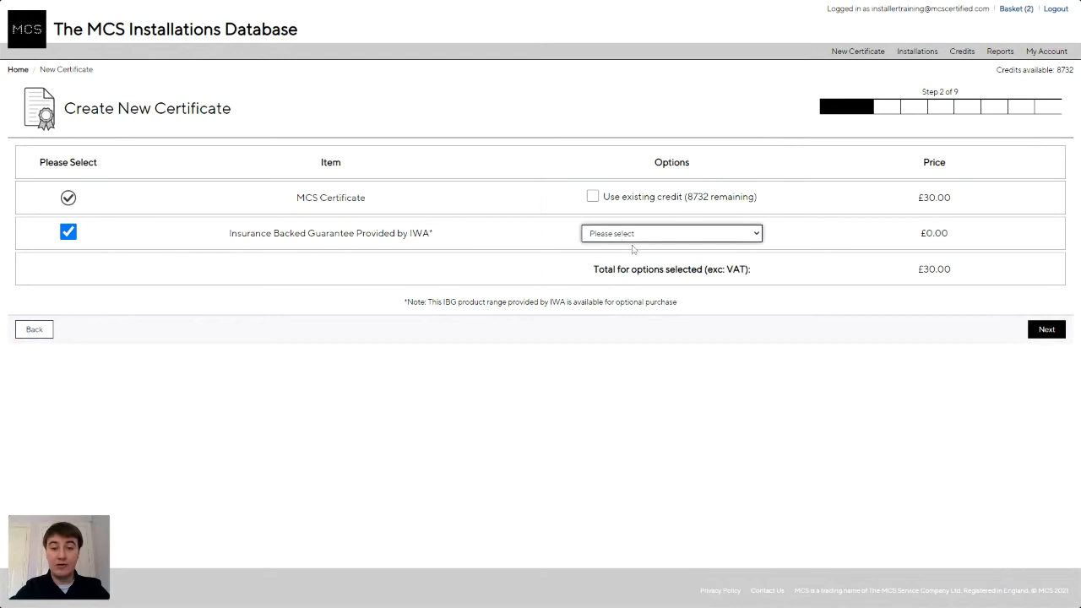
left_click(633, 248)
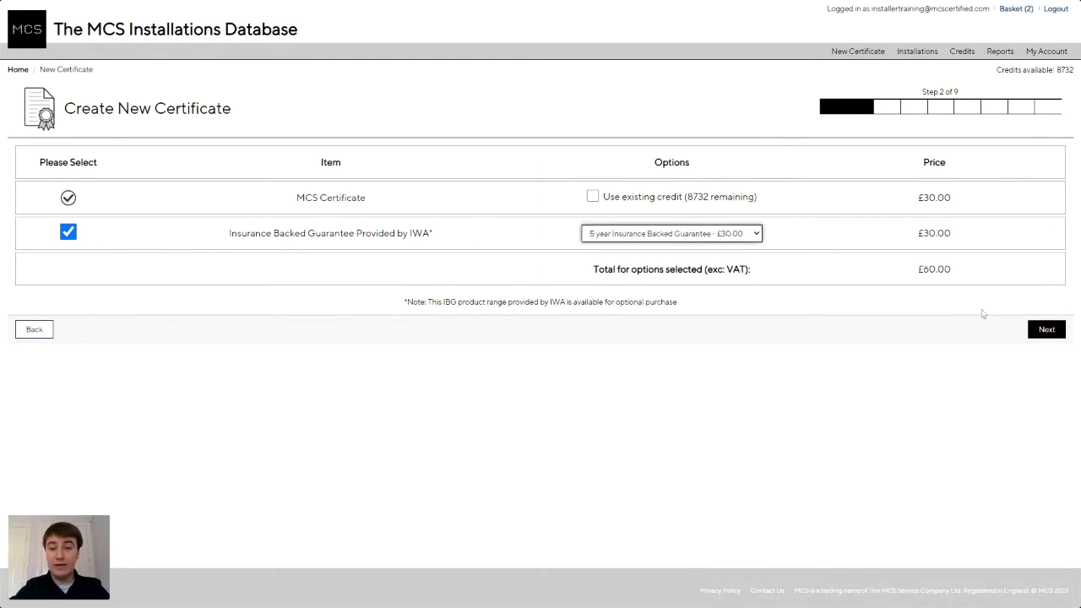
left_click(1032, 331)
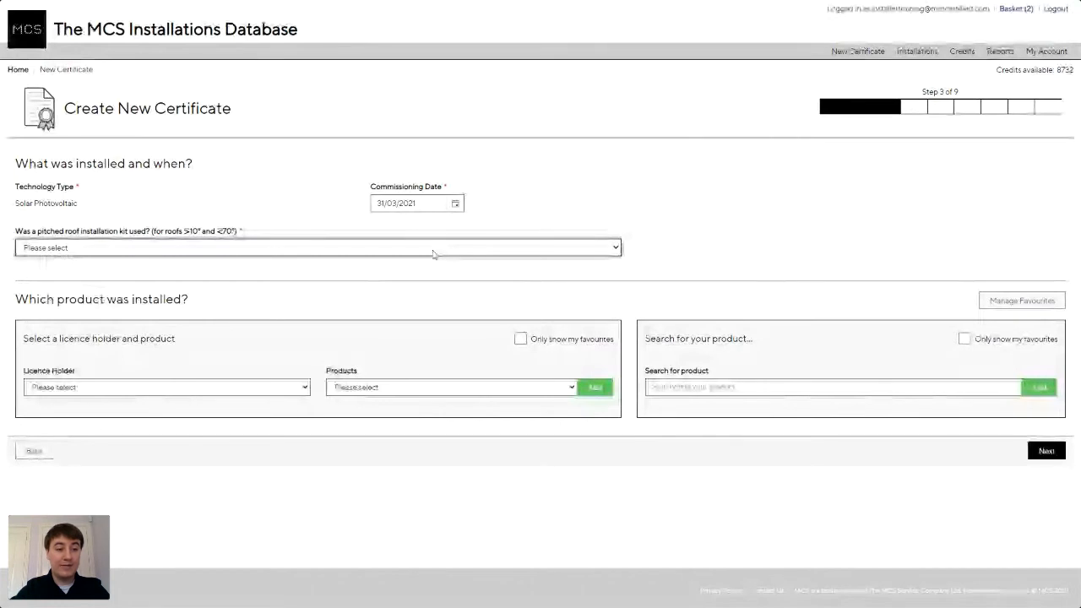
Set pitched roof kit to Not applicable and add Viridian Solar's BBA 0032/70 PV16 270W panel.
left_click(431, 290)
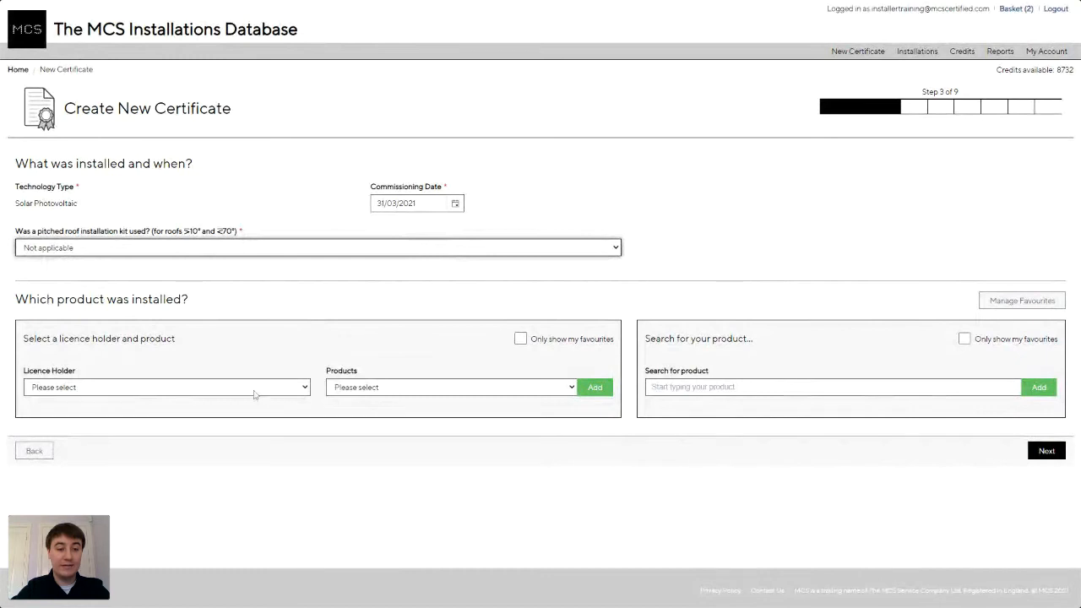
left_click(220, 390)
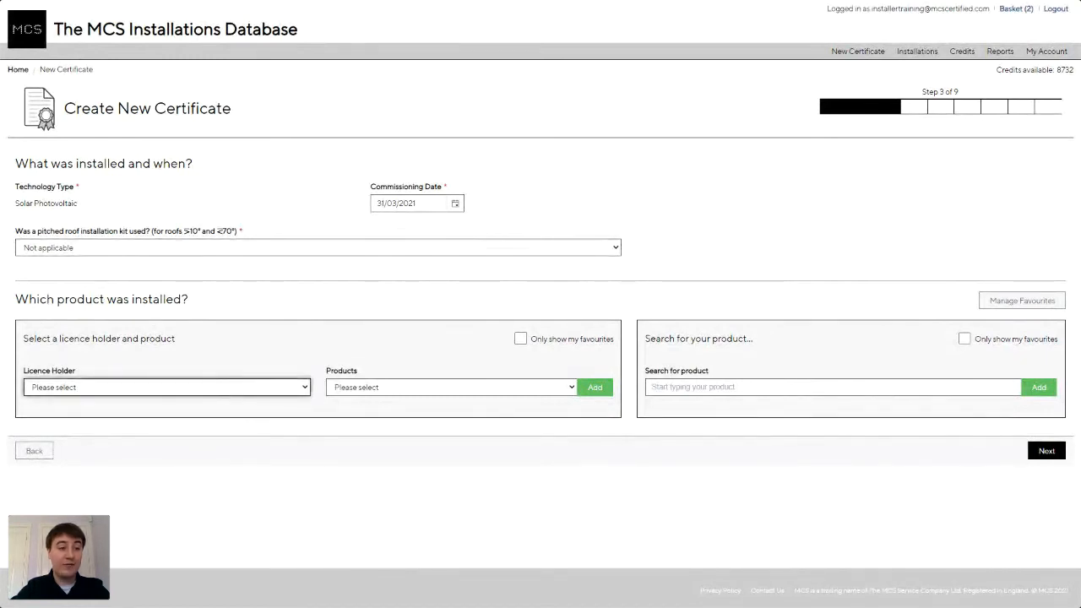
left_click(247, 185)
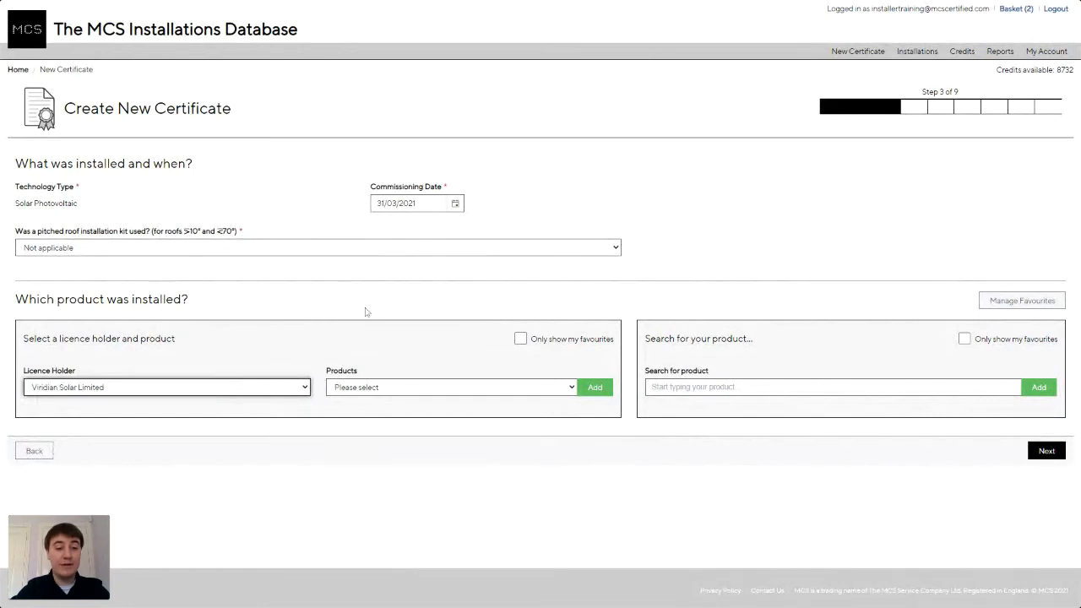
left_click(452, 389)
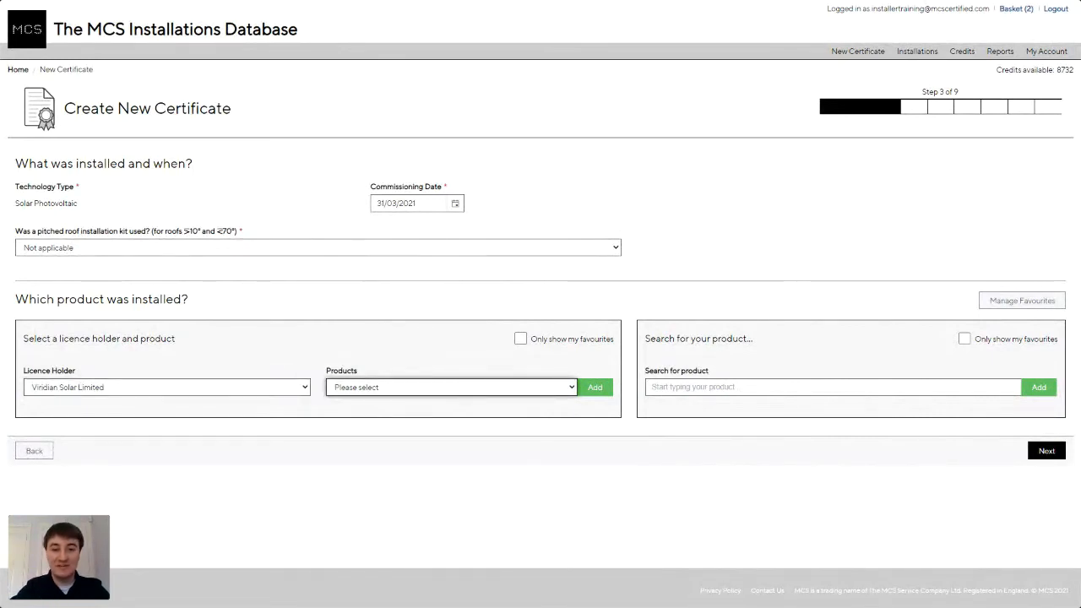
left_click(523, 114)
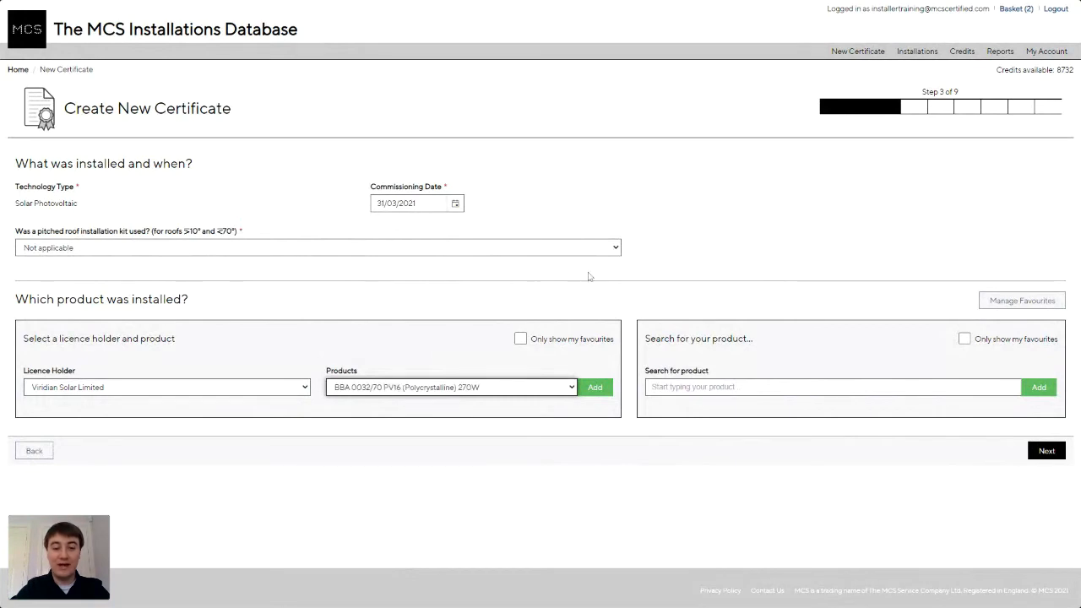
left_click(604, 386)
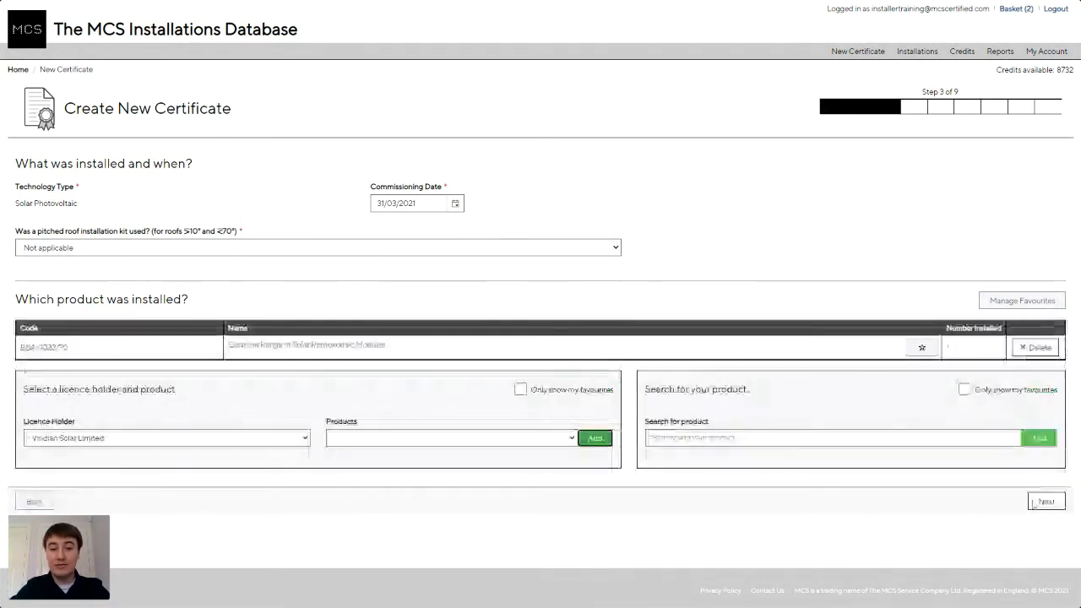
Confirm a fire-rating statement and continue to the installation address step.
left_click(1045, 501)
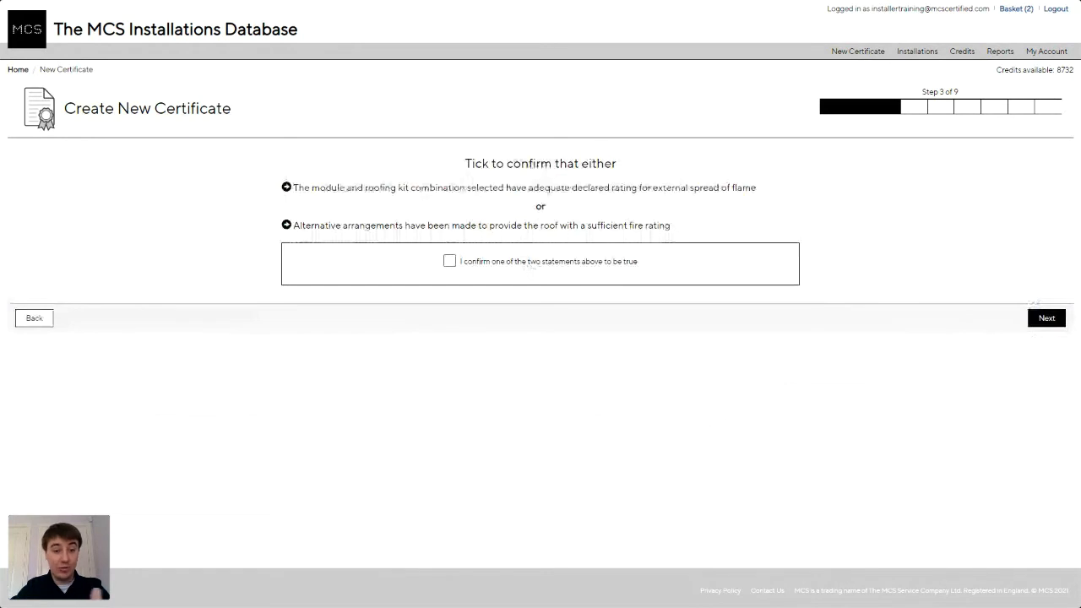
left_click(537, 272)
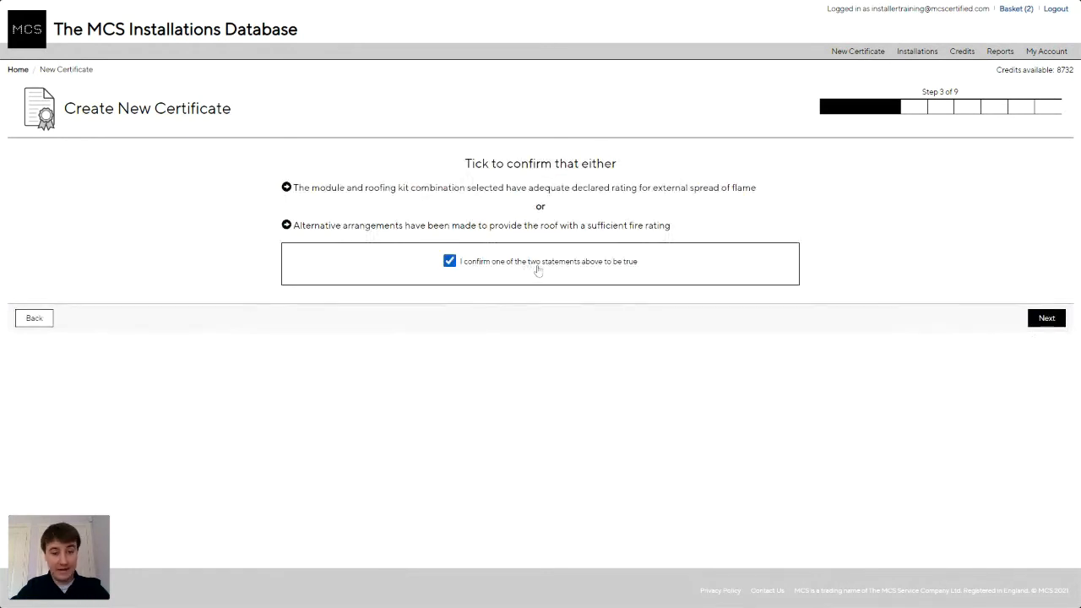
left_click(1051, 320)
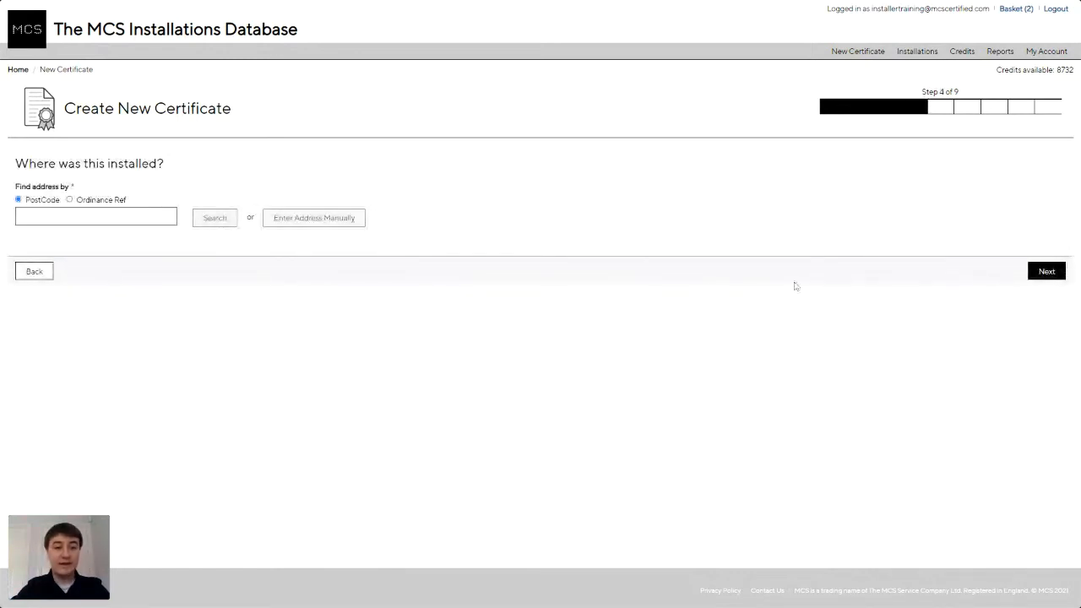
Look up the installation postcode, select the science park address, and continue to Installation Details.
left_click(109, 217)
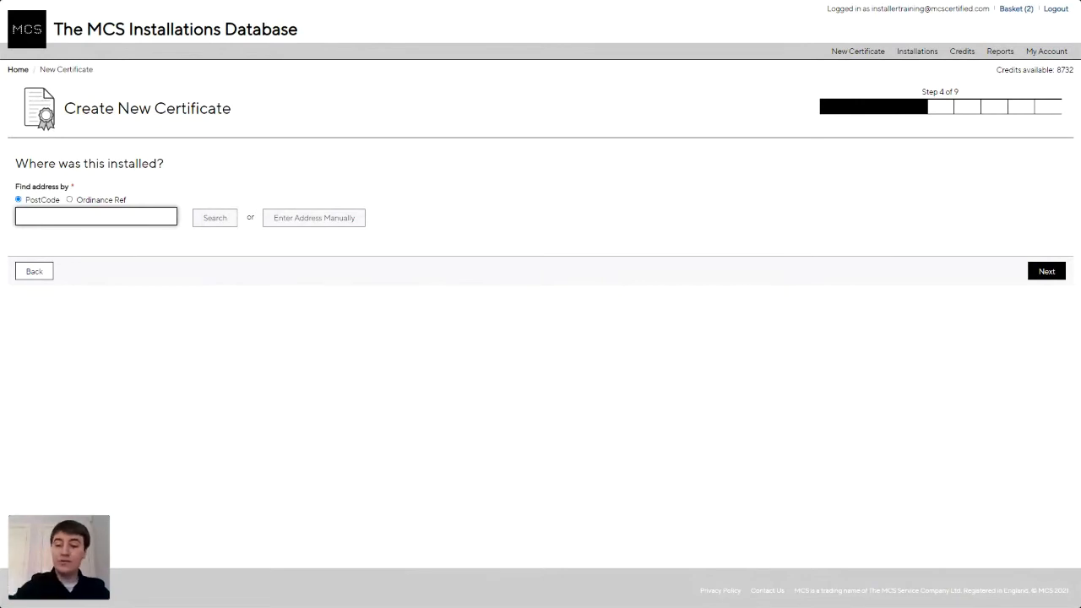
type("w")
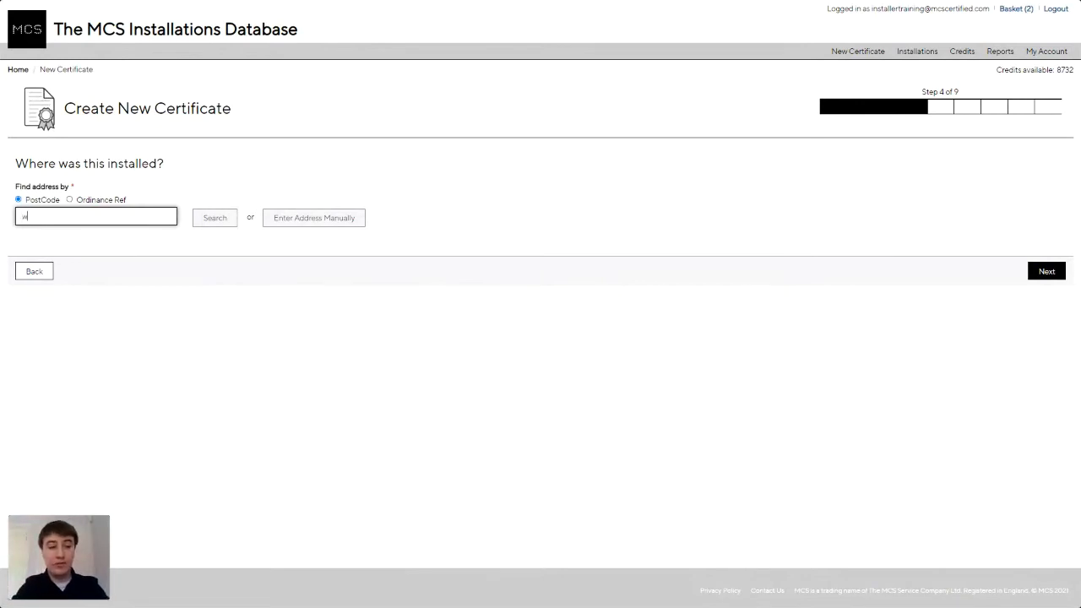
type("a4")
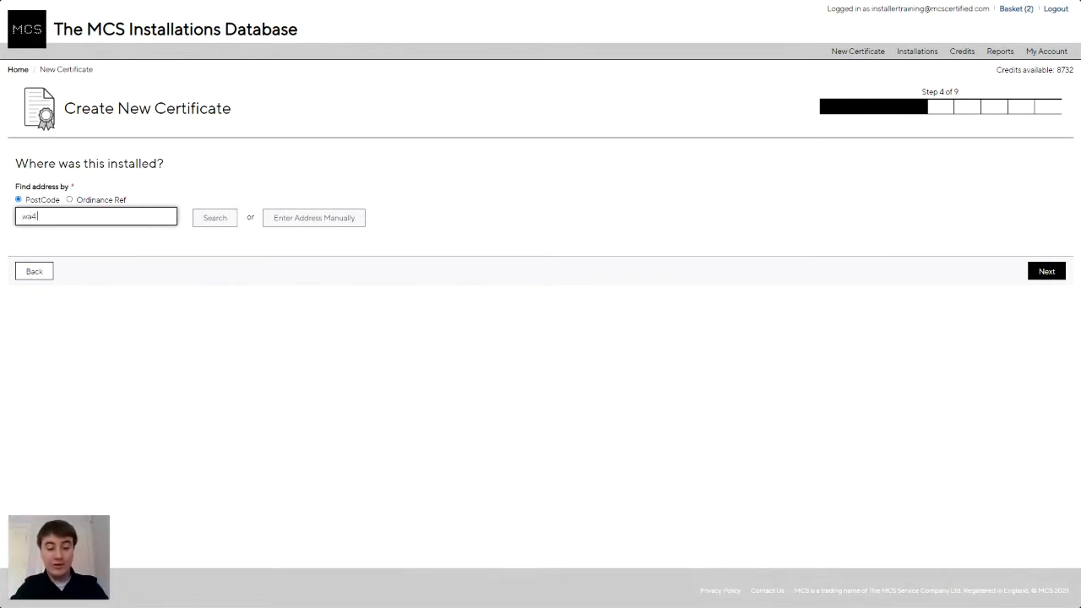
type(" 4ls")
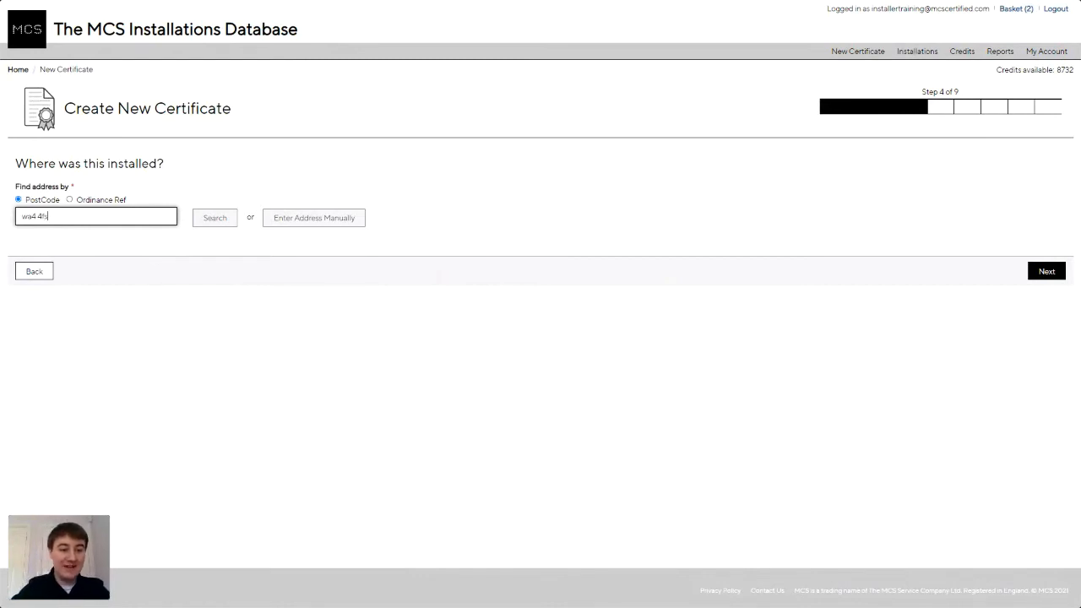
left_click(216, 223)
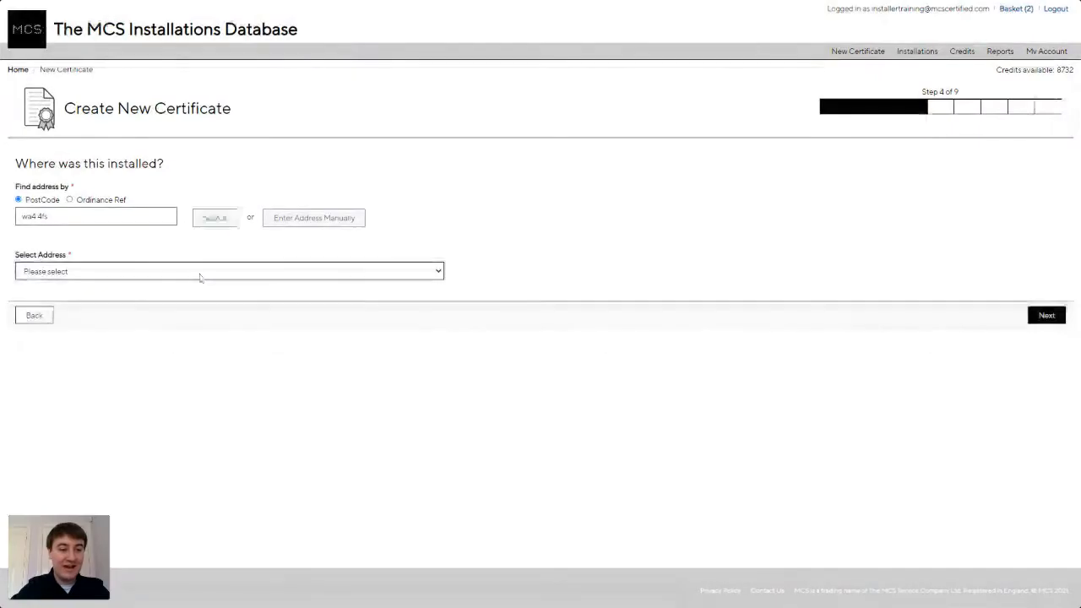
left_click(200, 277)
left_click(176, 306)
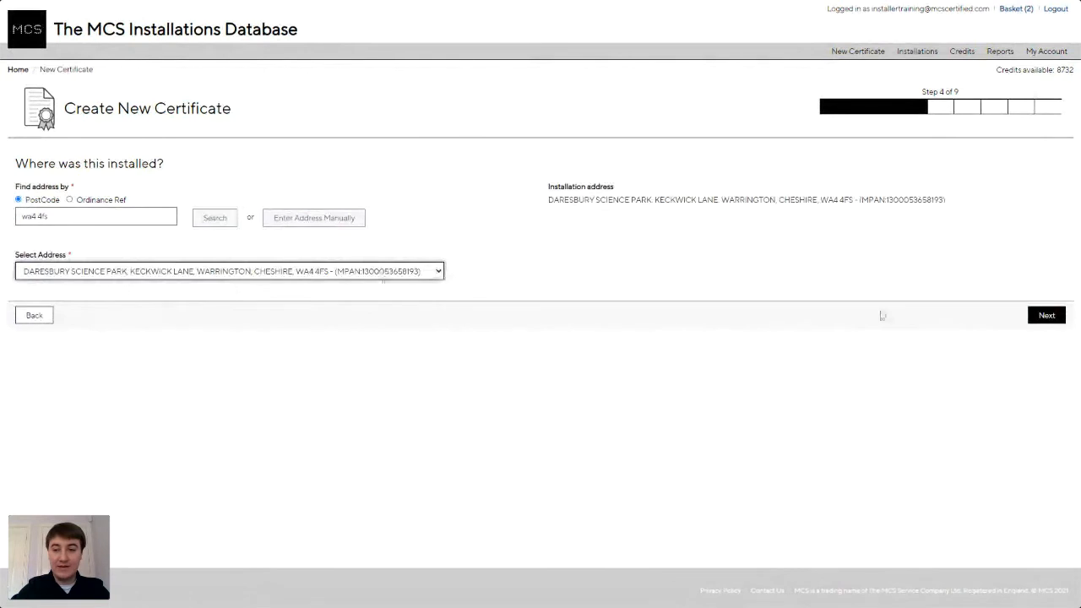
left_click(1040, 316)
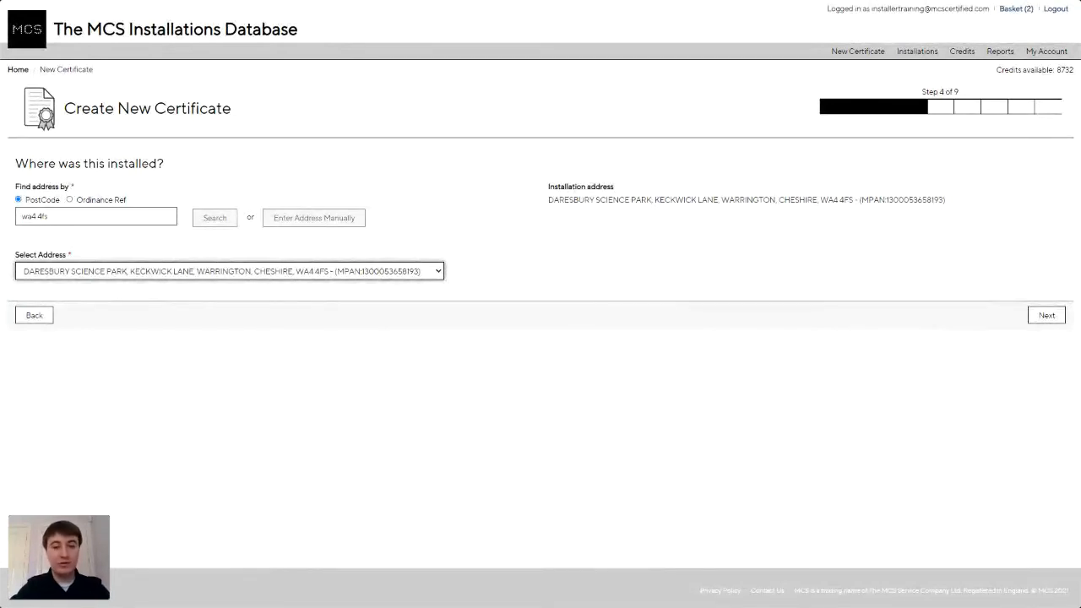
left_click(1045, 316)
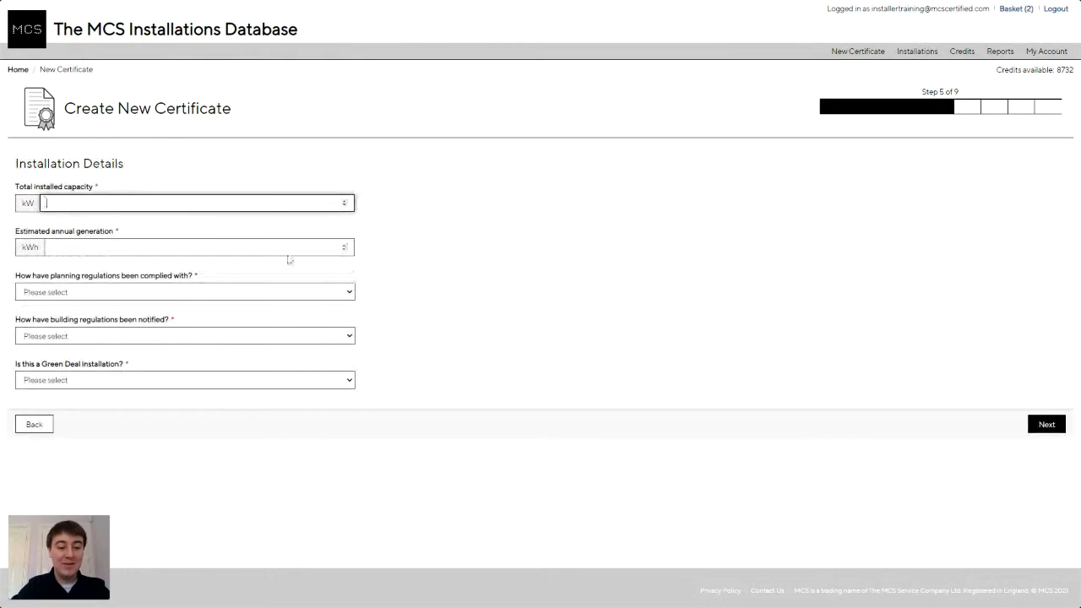
Enter 1.5 kW capacity, 1500 kWh generation, planning permission granted, CPS notification, and No Green Deal.
type("15")
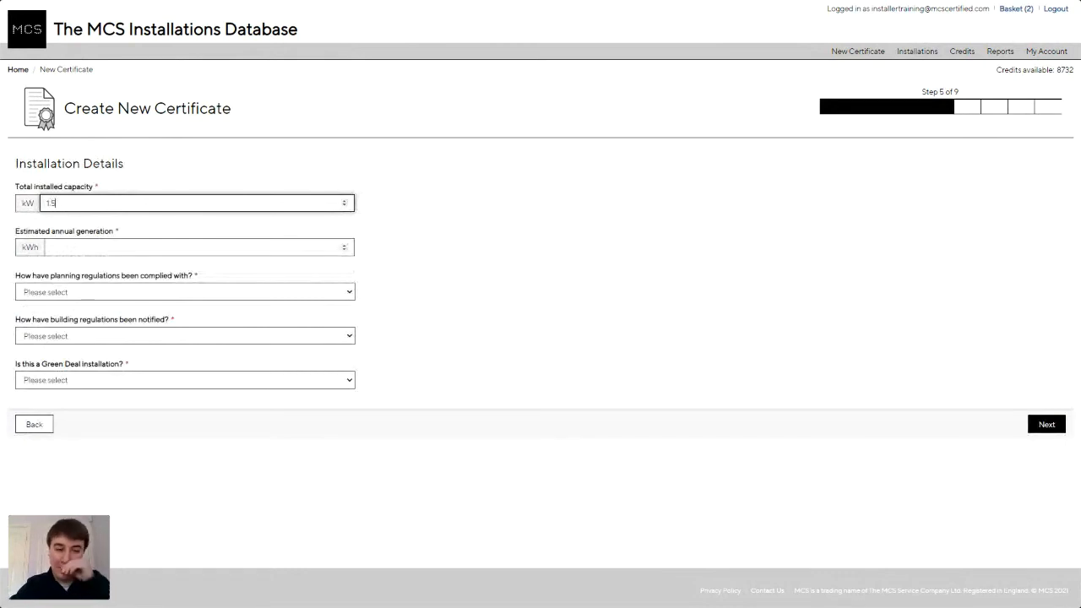
left_click(52, 247)
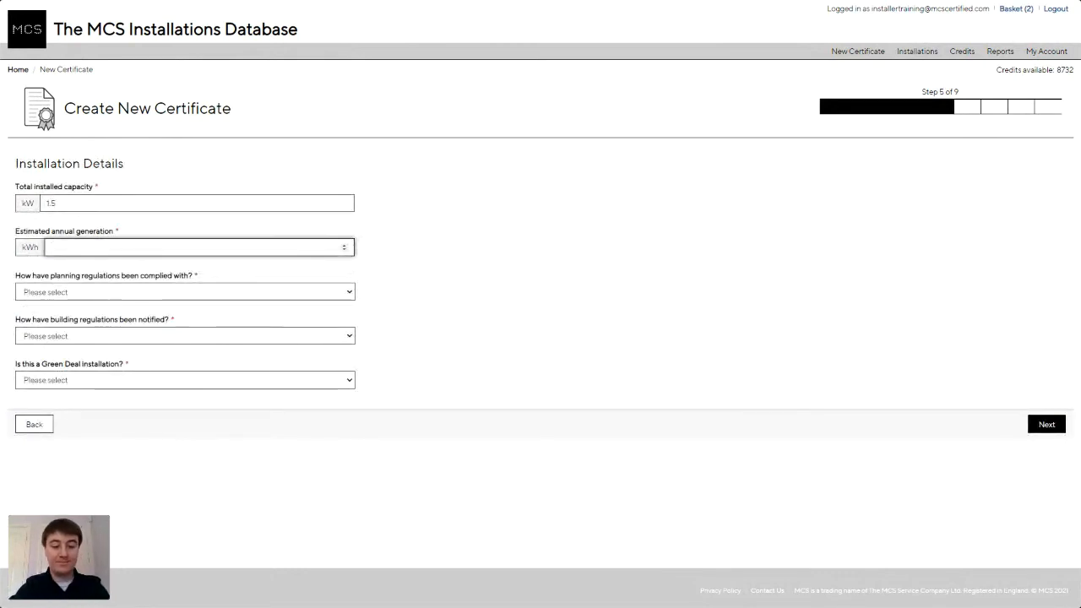
type("1500")
left_click(117, 298)
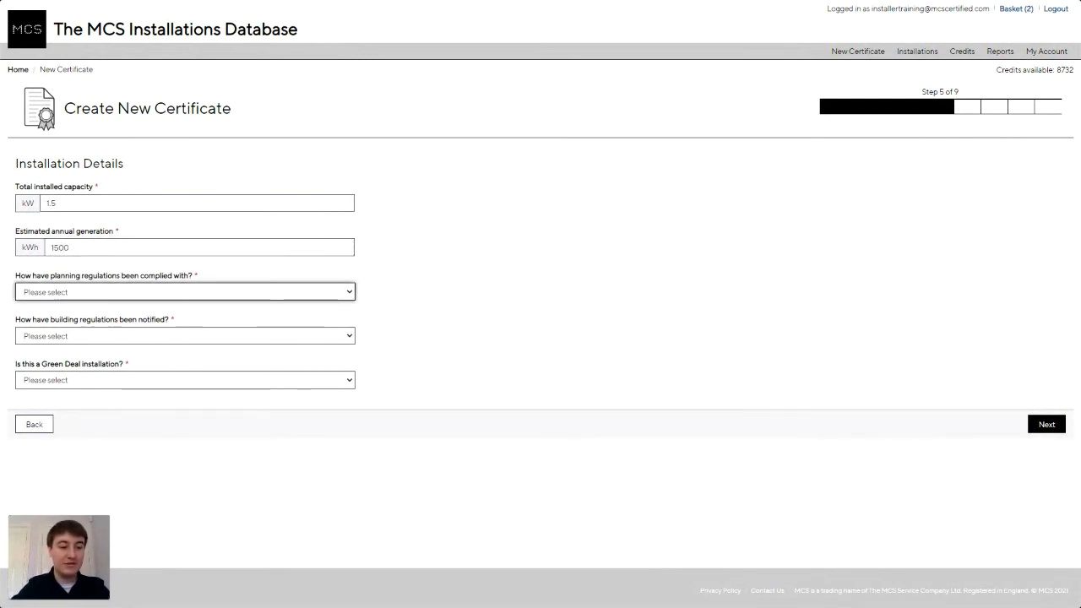
left_click(155, 350)
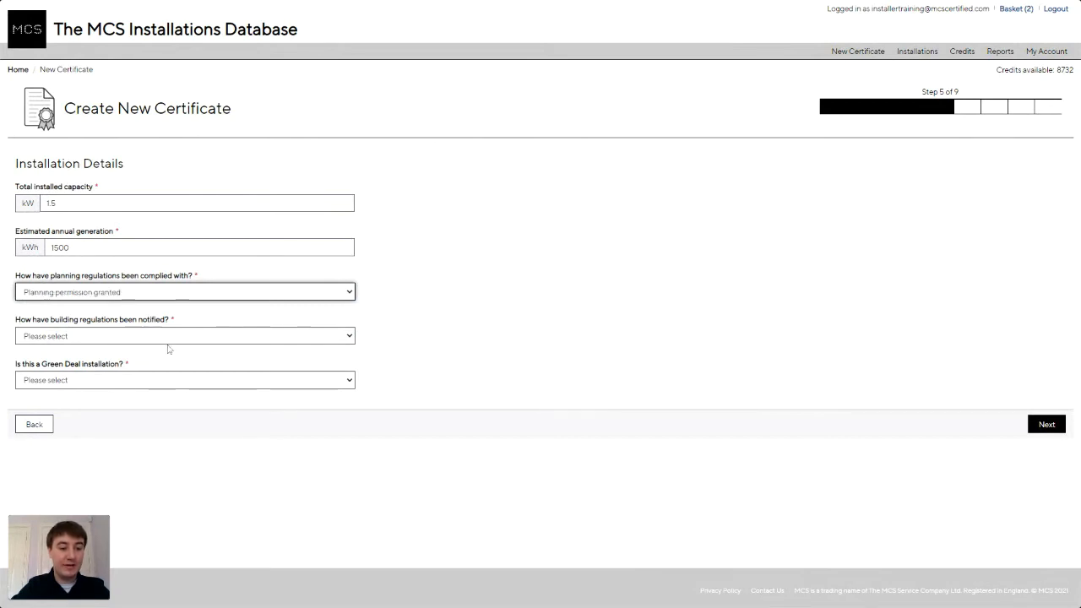
left_click(118, 340)
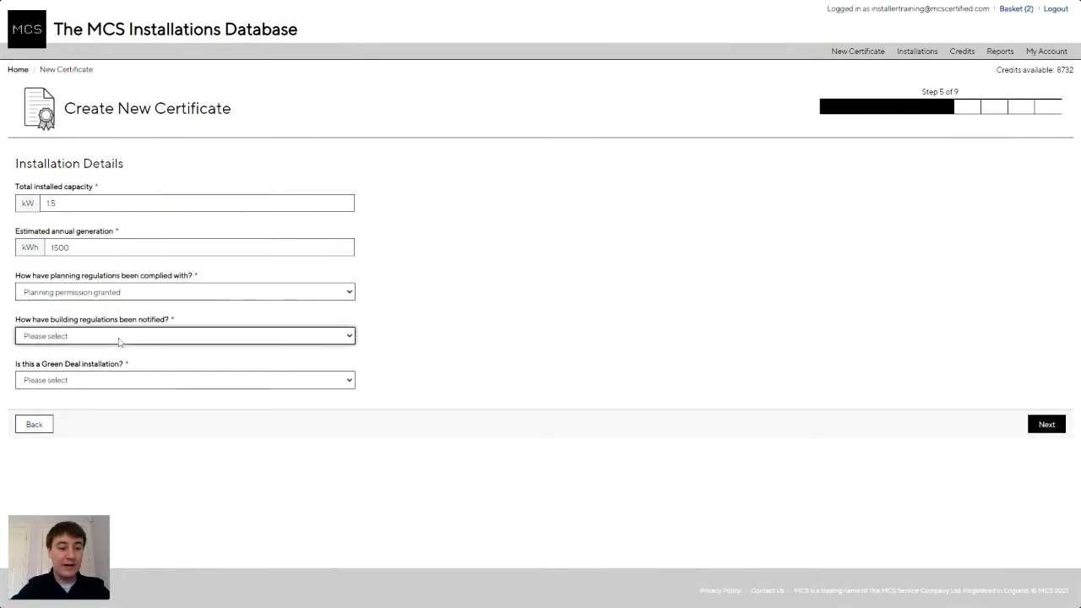
left_click(156, 378)
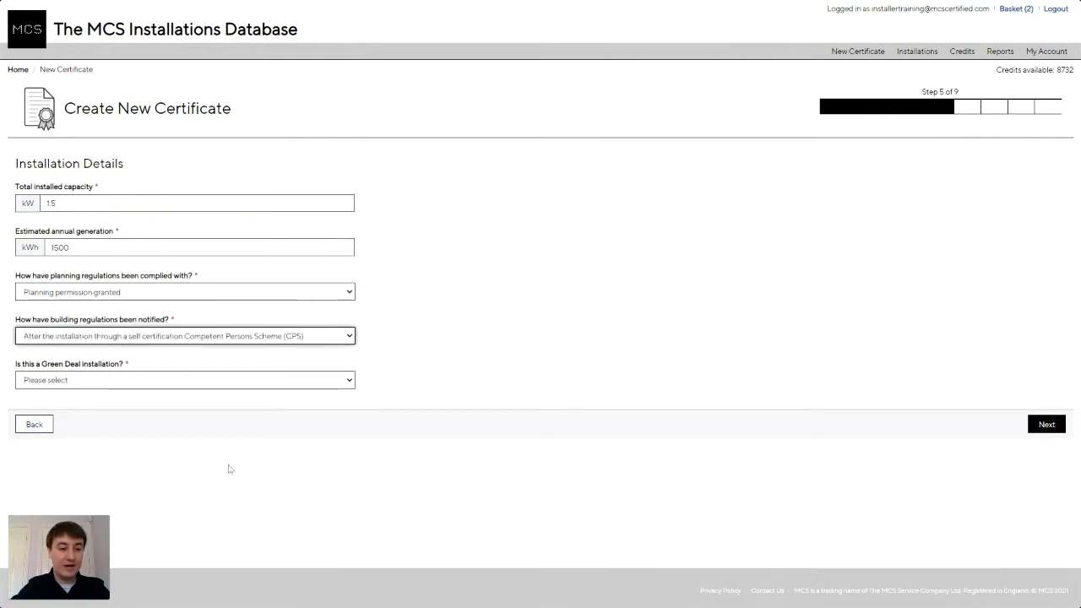
left_click(105, 386)
left_click(110, 416)
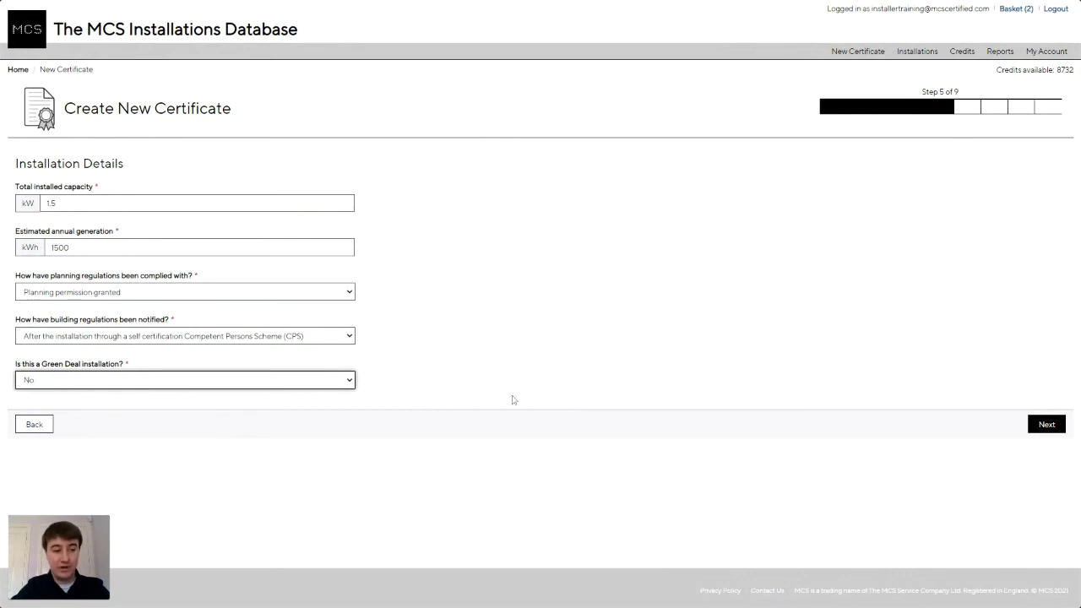
left_click(1045, 425)
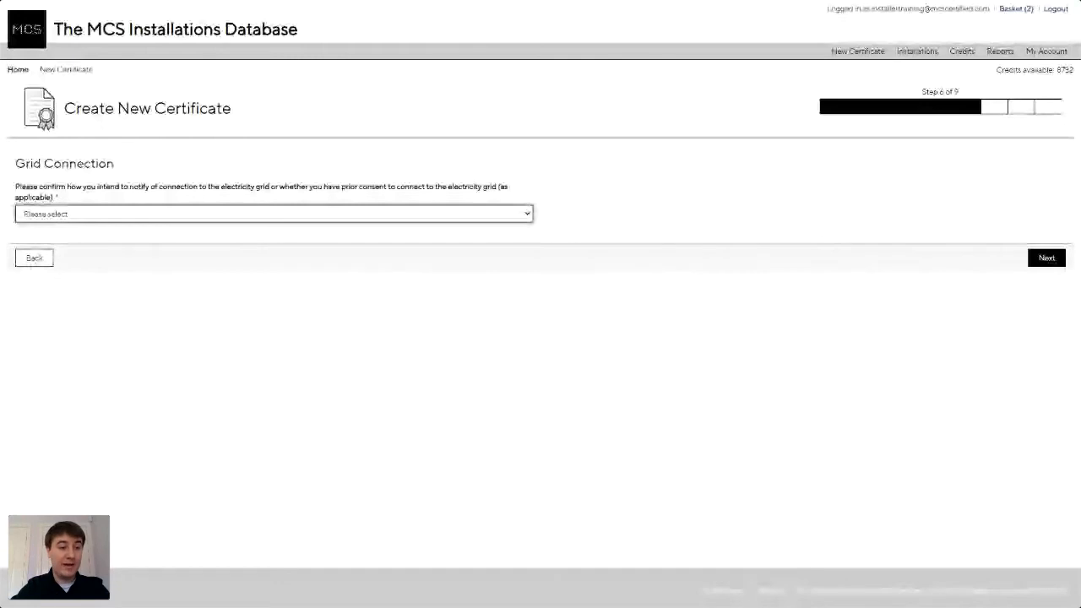
Answer 'Consent to connect obtained prior to connection and commissioning' and continue to Electricity.
left_click(206, 253)
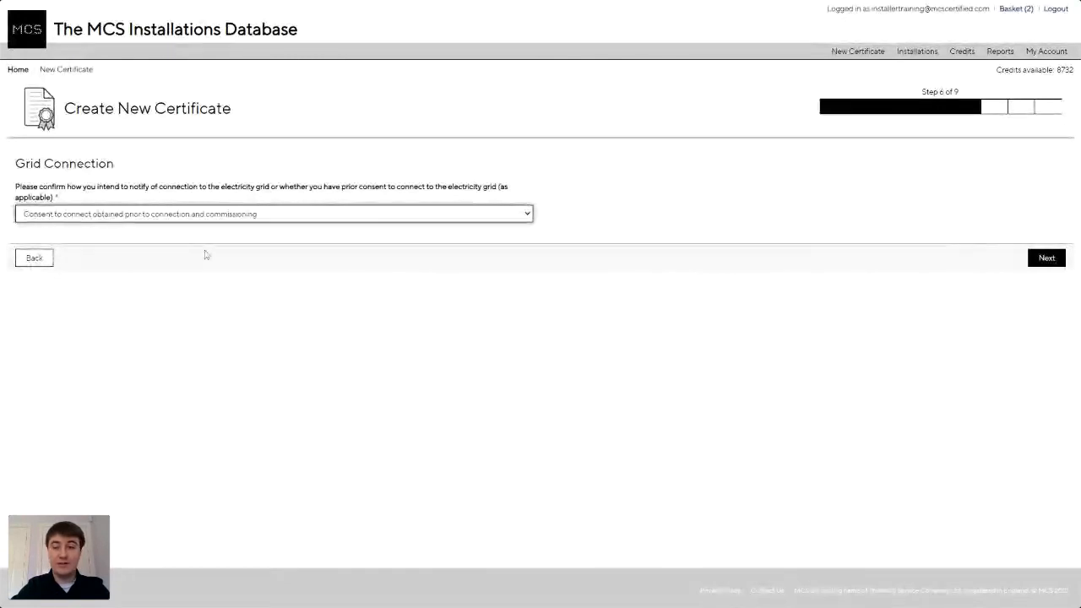
left_click(1039, 258)
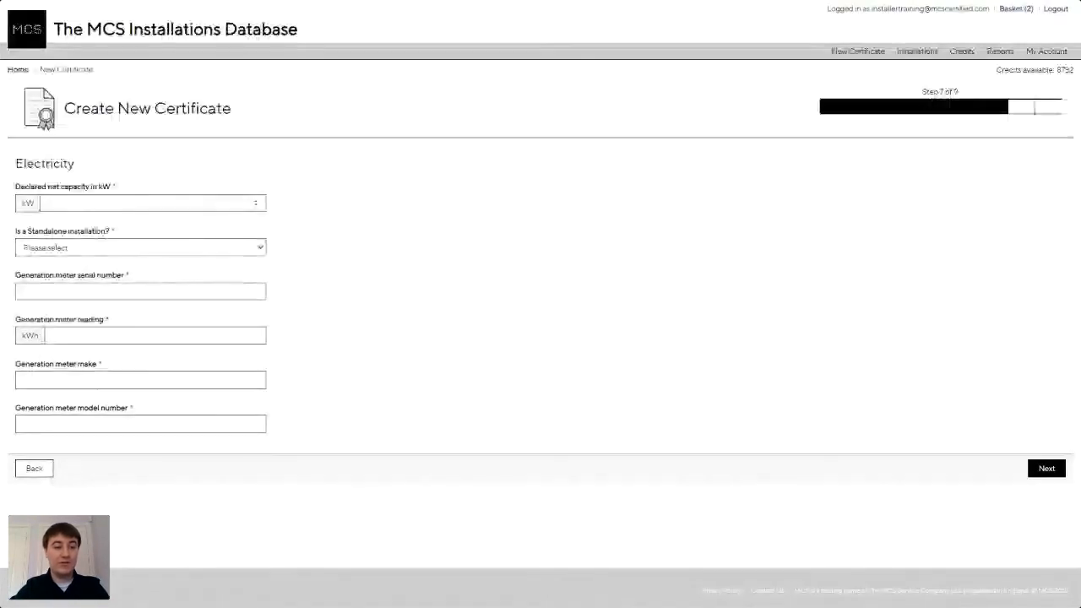
Enter a declared net capacity of 1.38 and mark the installation as standalone.
left_click(47, 202)
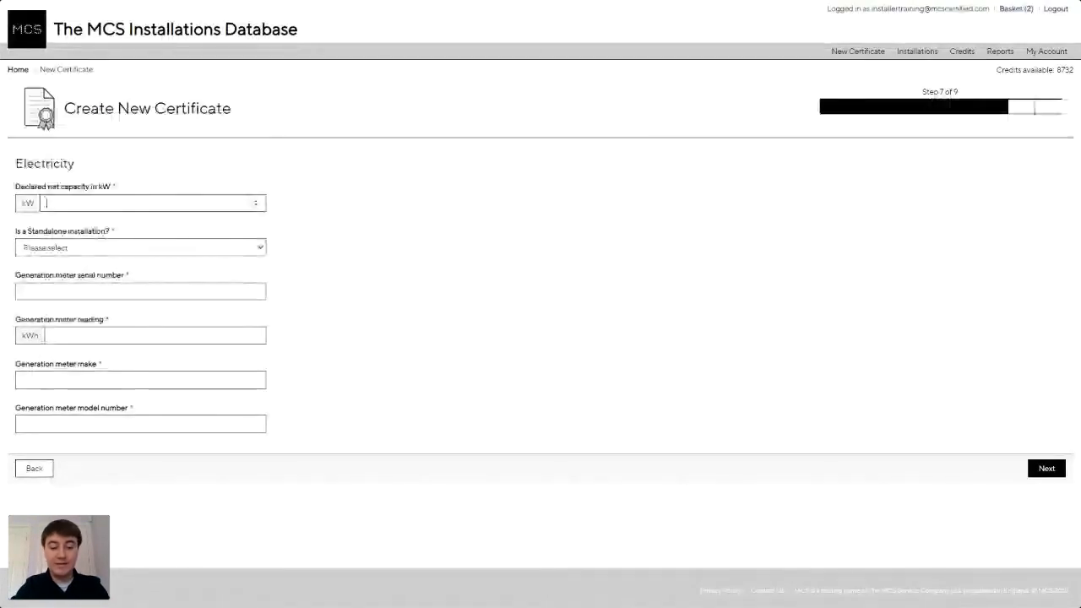
type("1.38")
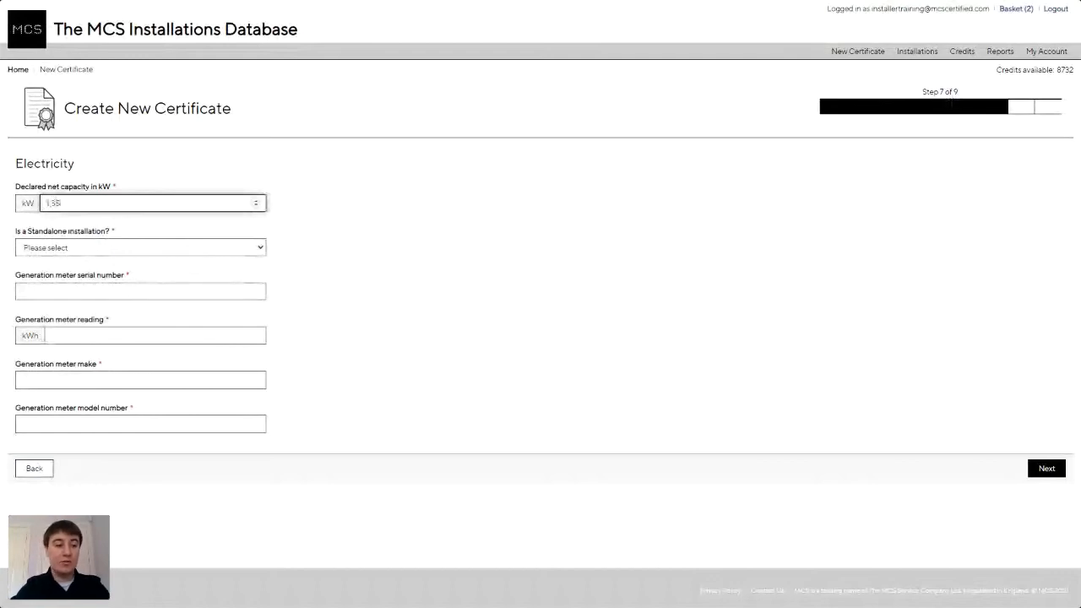
left_click(159, 253)
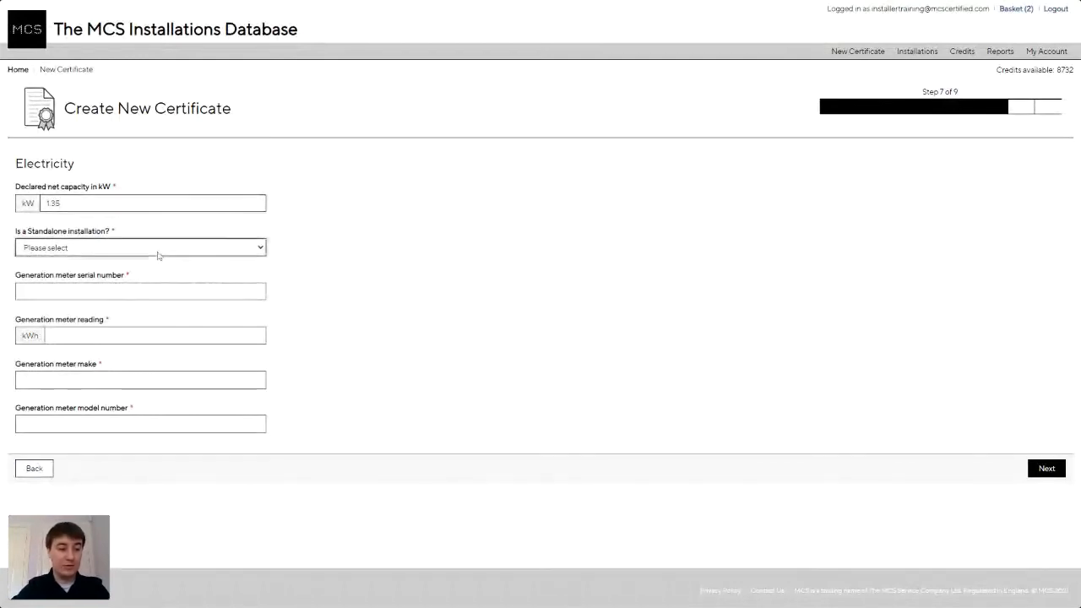
left_click(153, 263)
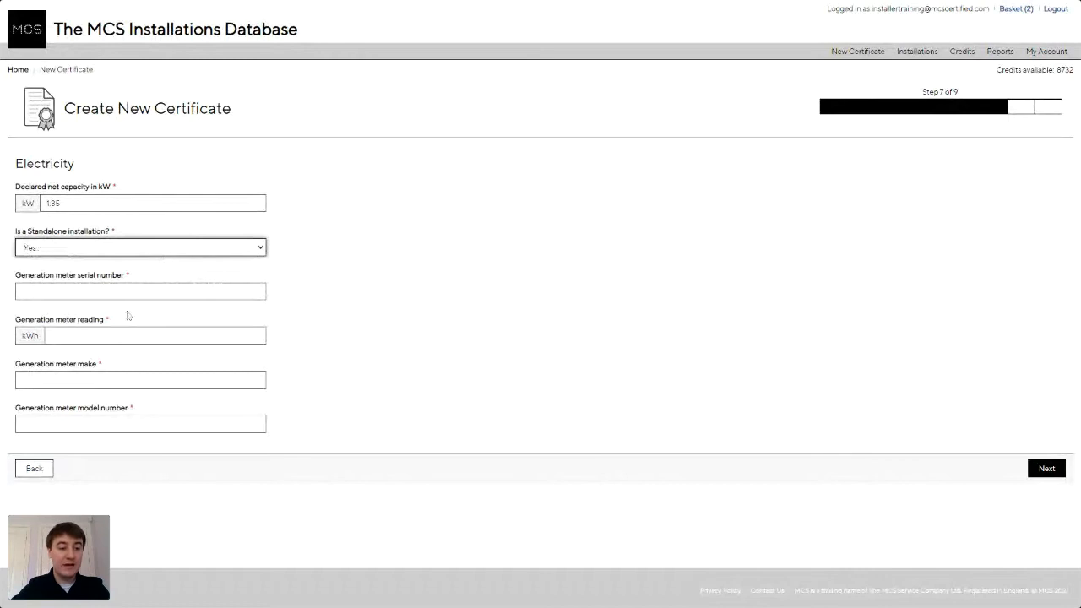
left_click(127, 291)
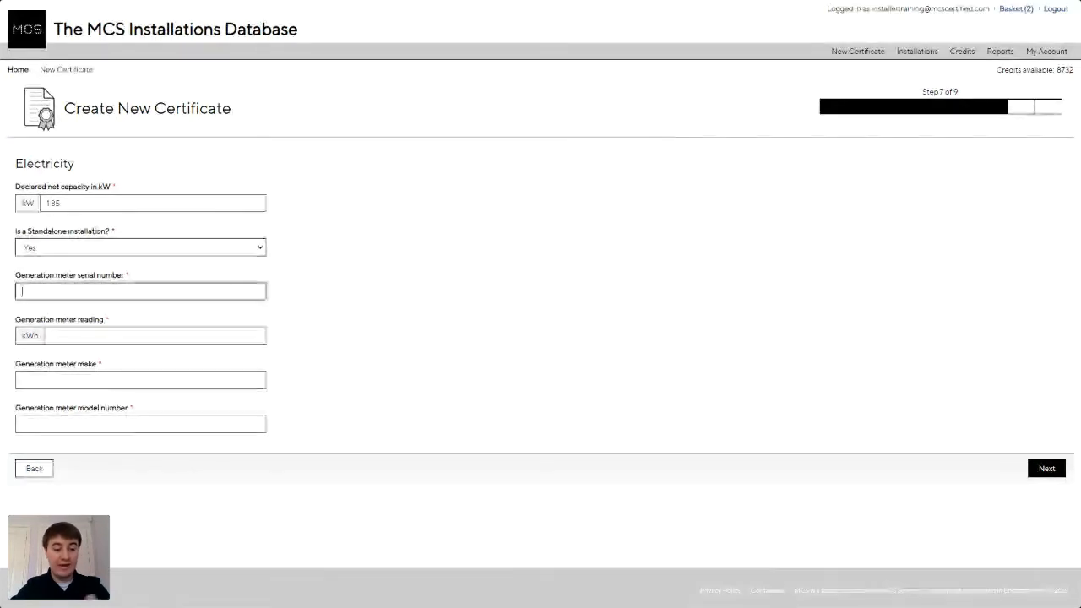
type("123")
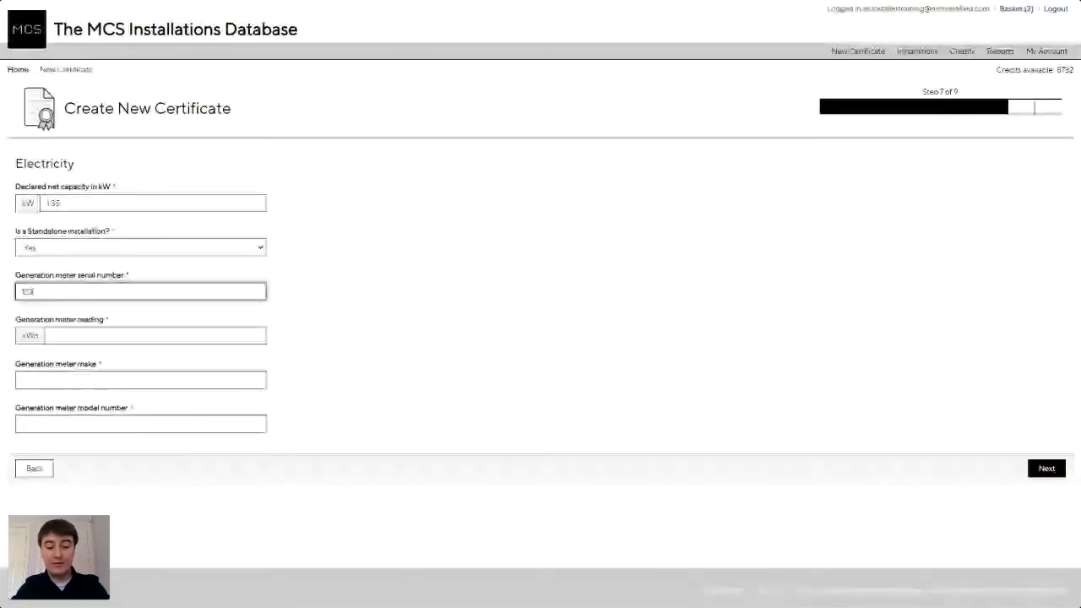
type("456789100")
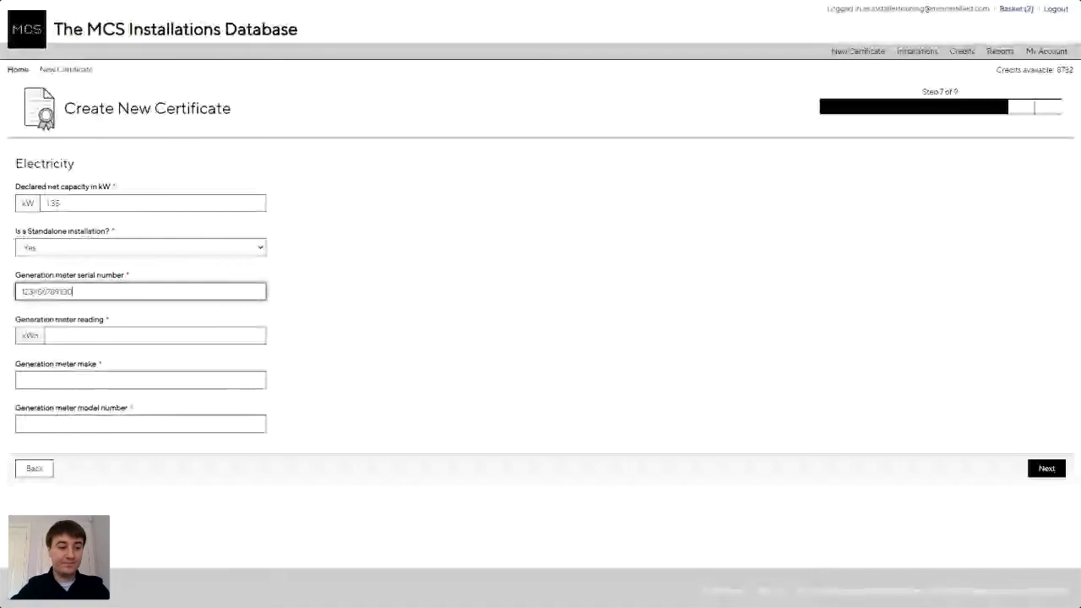
key("Tab")
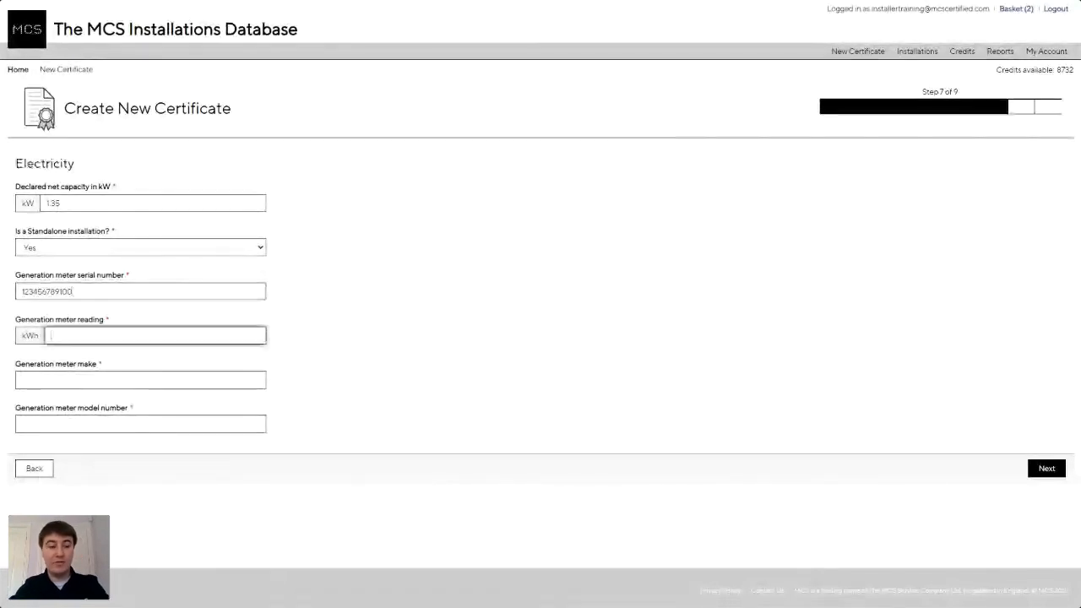
type("0")
key("Tab")
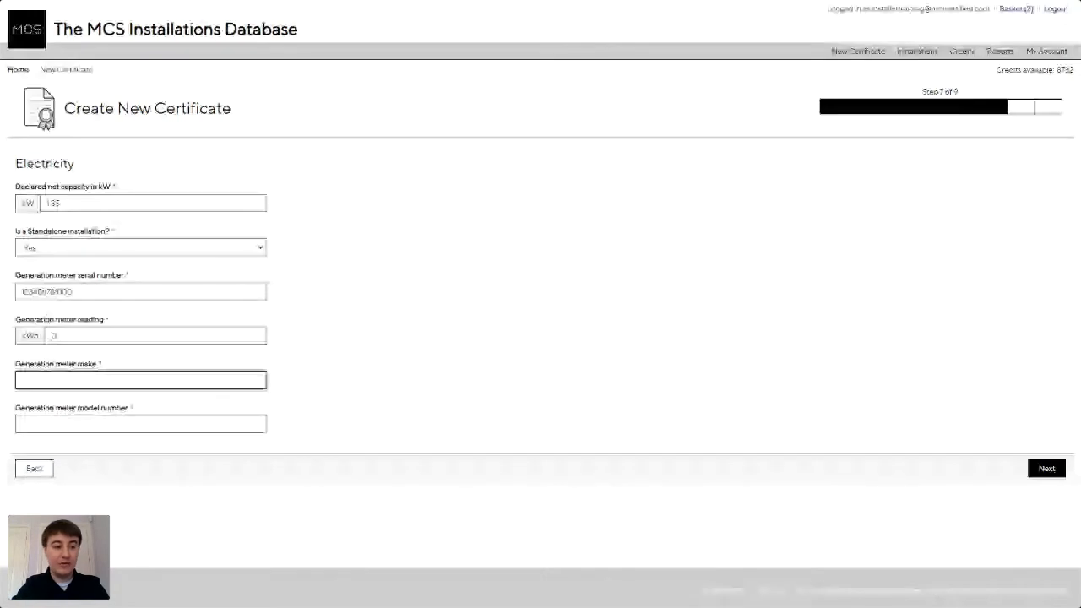
type("MCS")
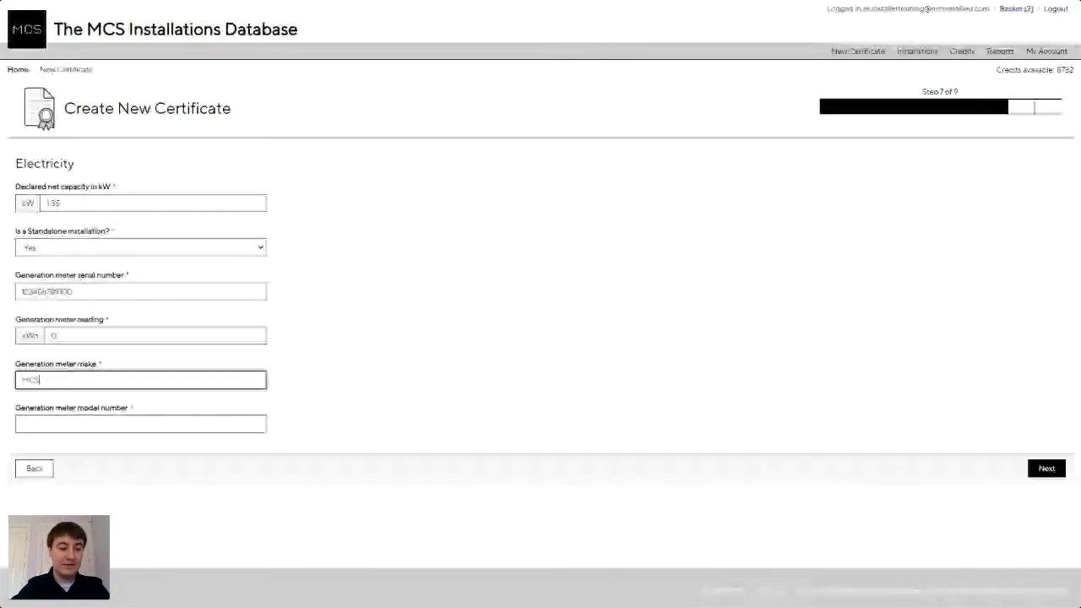
key("Tab")
type("MCS")
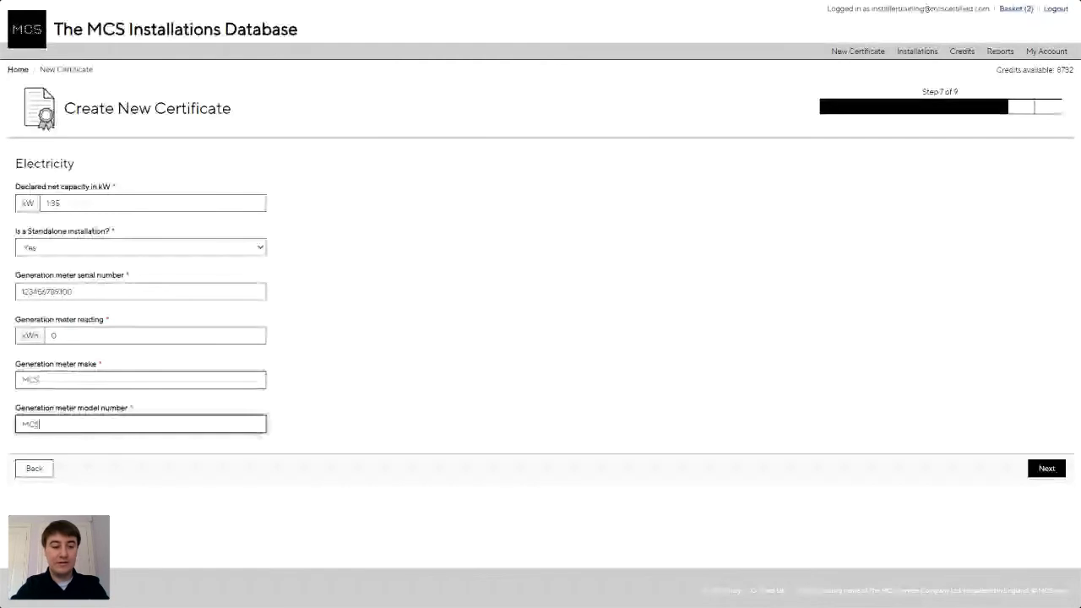
type("01")
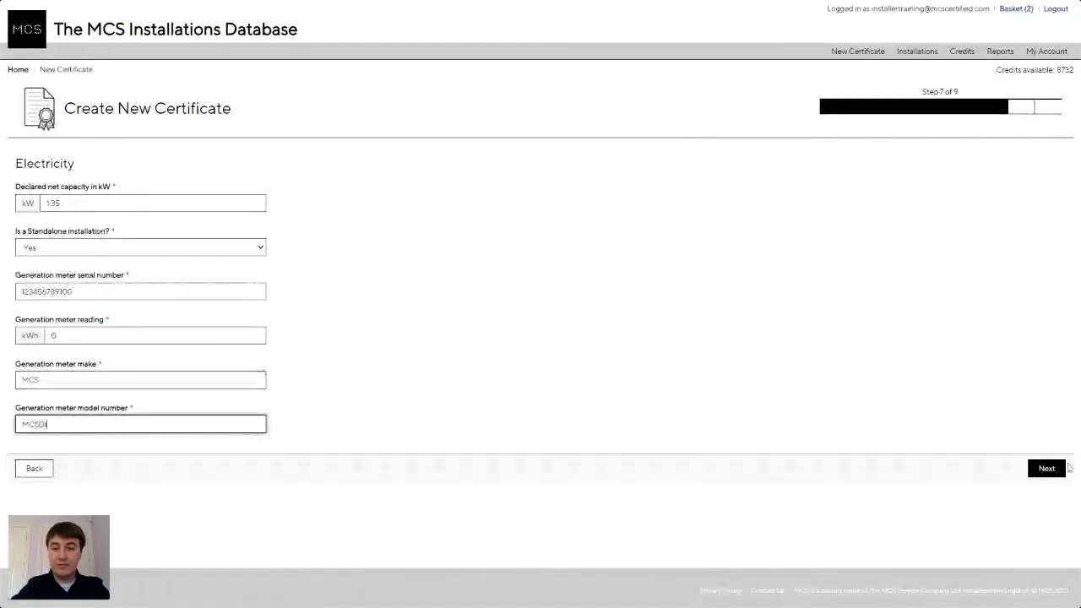
left_click(1051, 471)
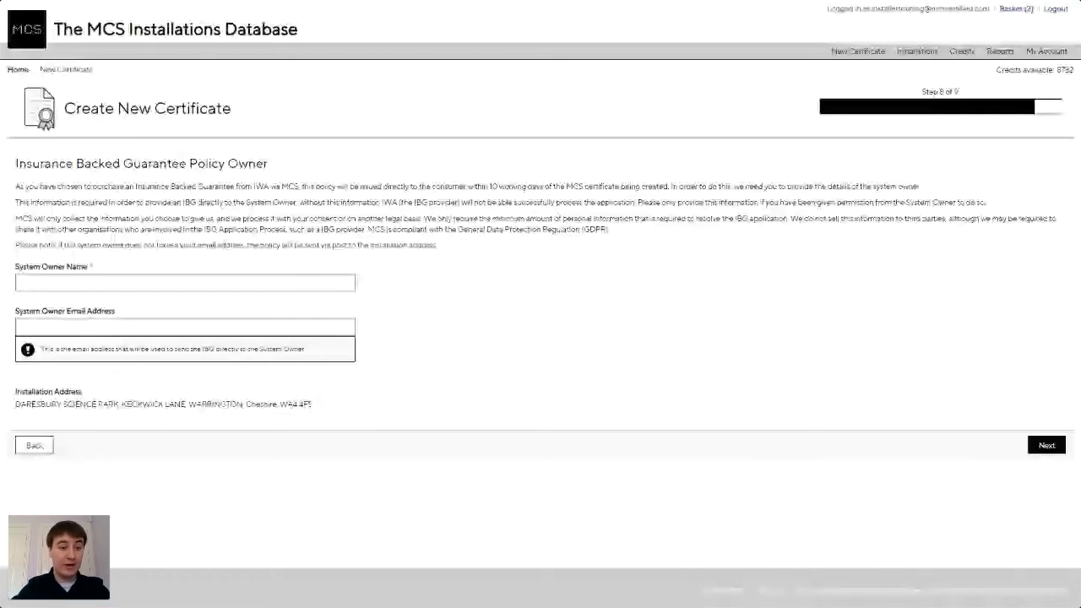
Enter the system owner's full name and e-mail address, then continue to the costs step.
left_click(237, 284)
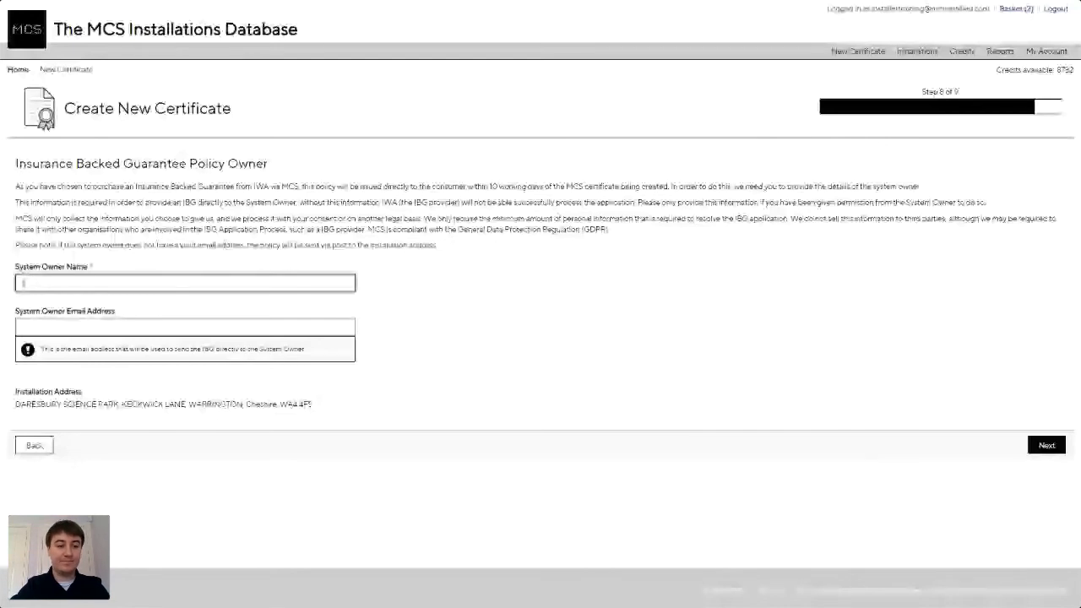
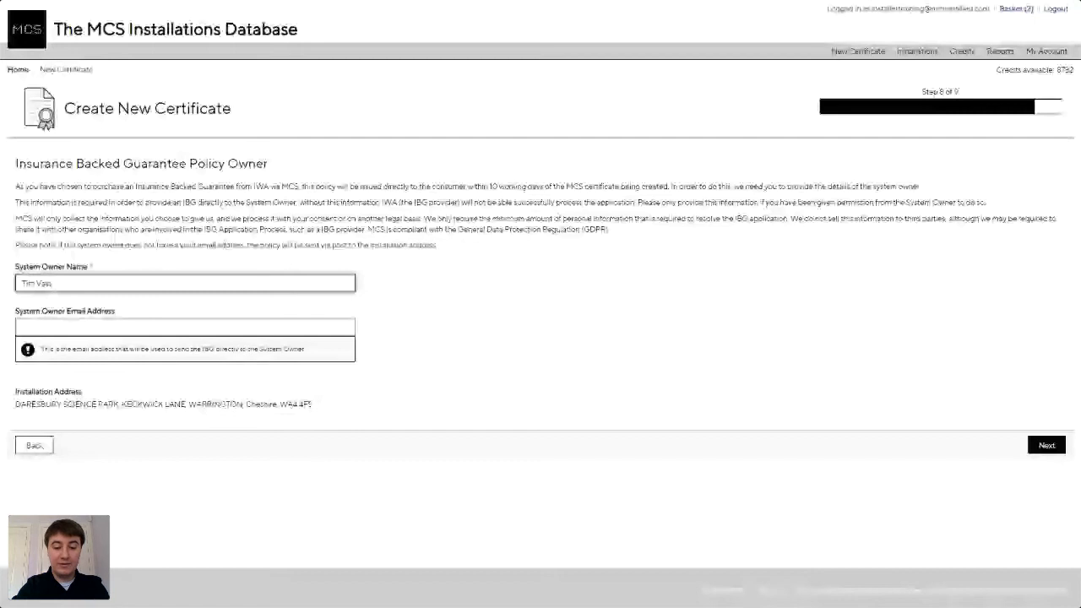
key("Tab")
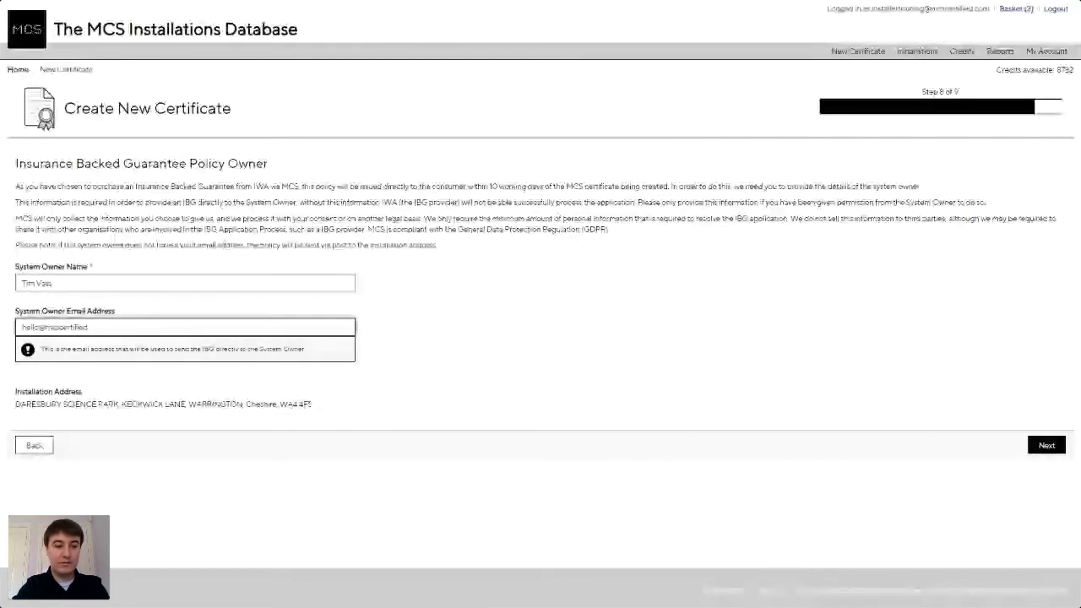
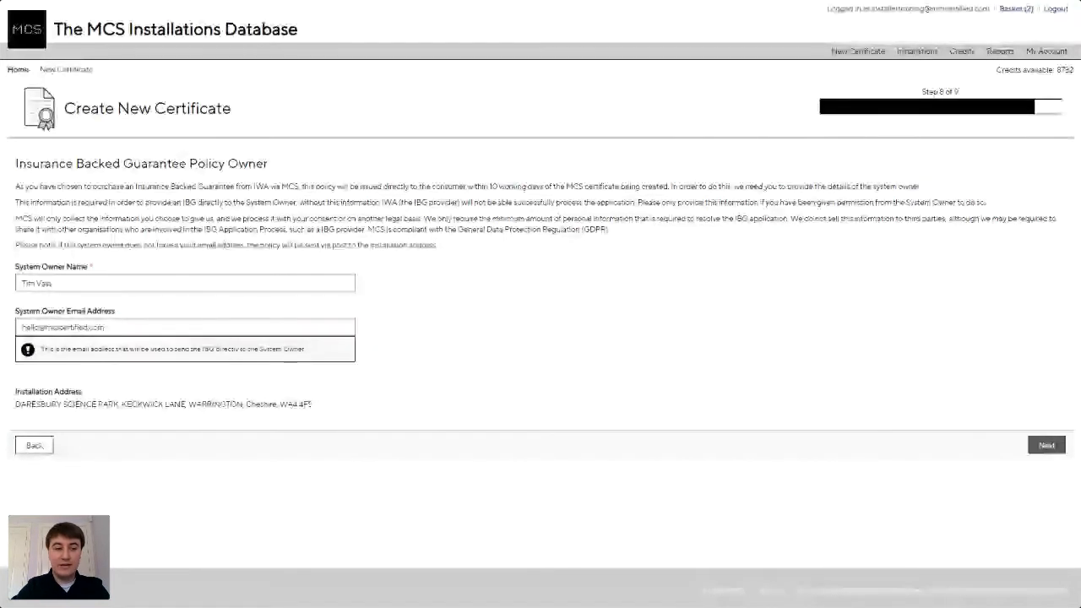
left_click(1047, 445)
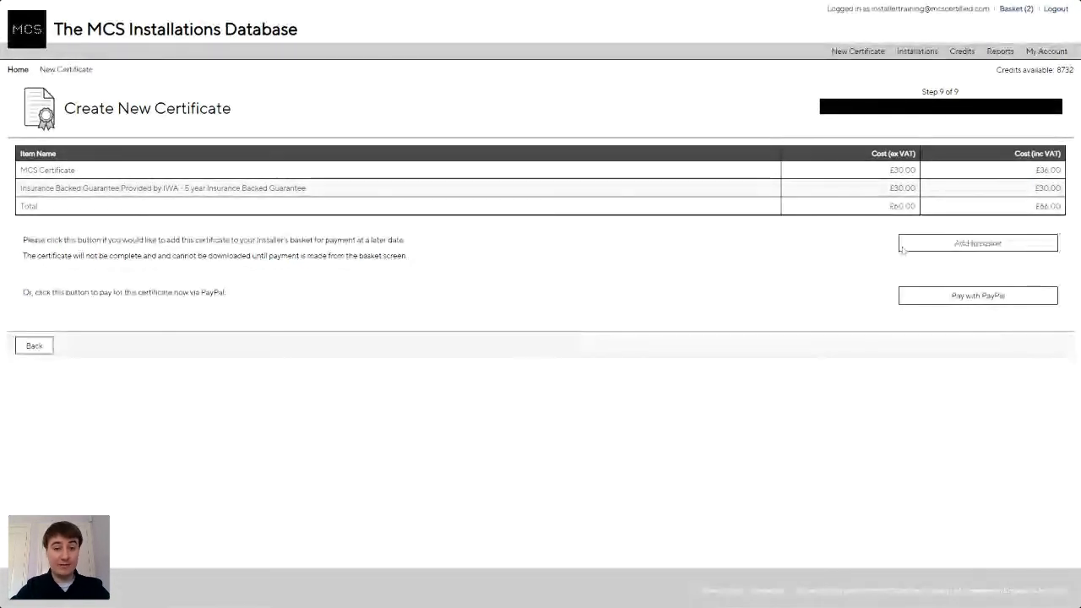
Add the £66.00 certificate to the basket, bringing the basket total to £153.00.
left_click(939, 246)
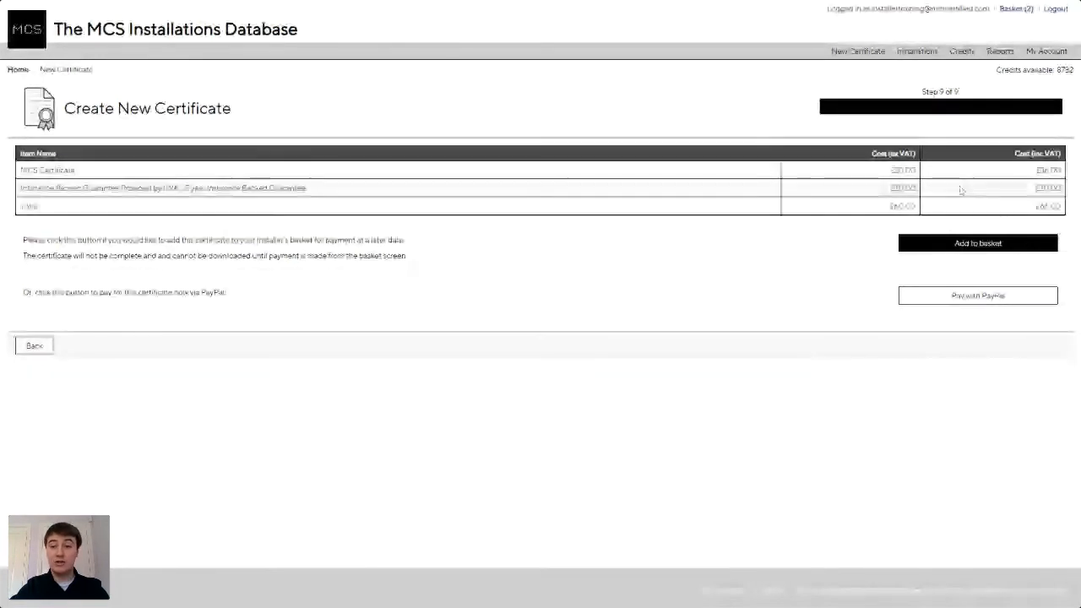
left_click(947, 240)
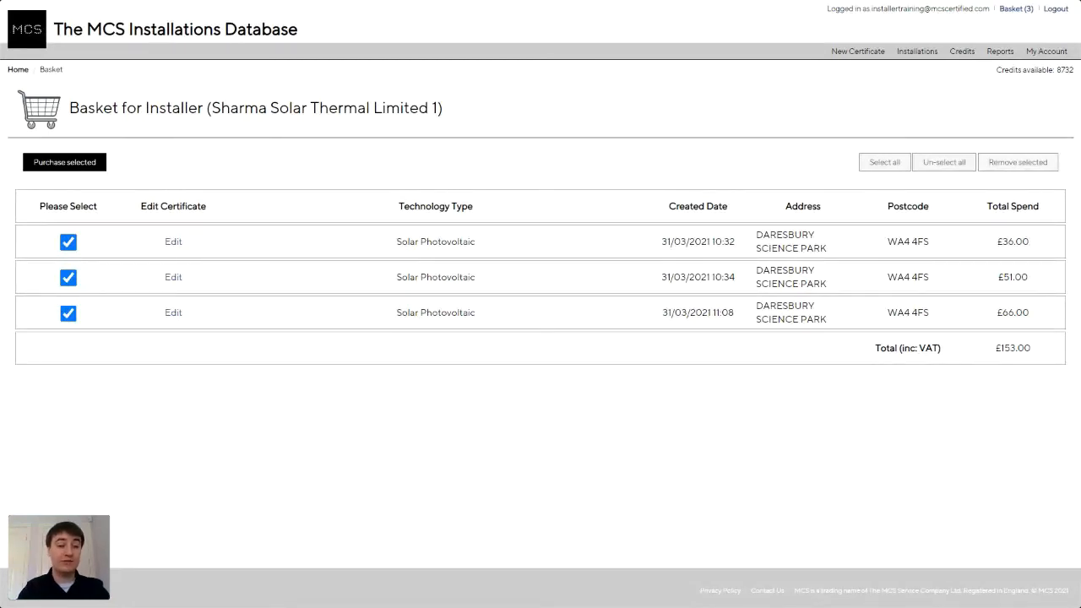
left_click(68, 313)
left_click(69, 278)
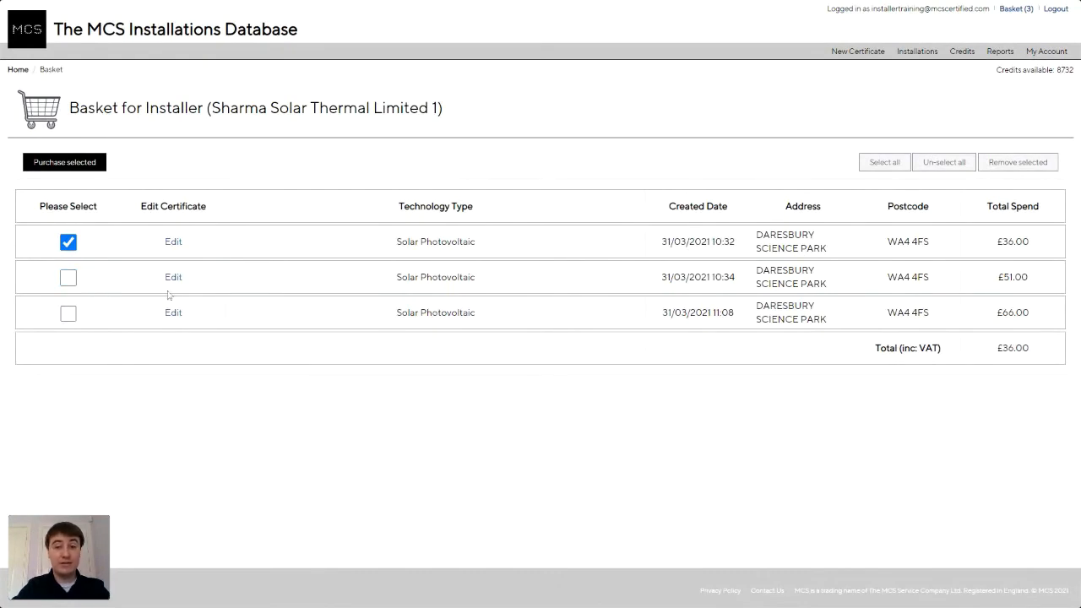
left_click(68, 277)
left_click(69, 313)
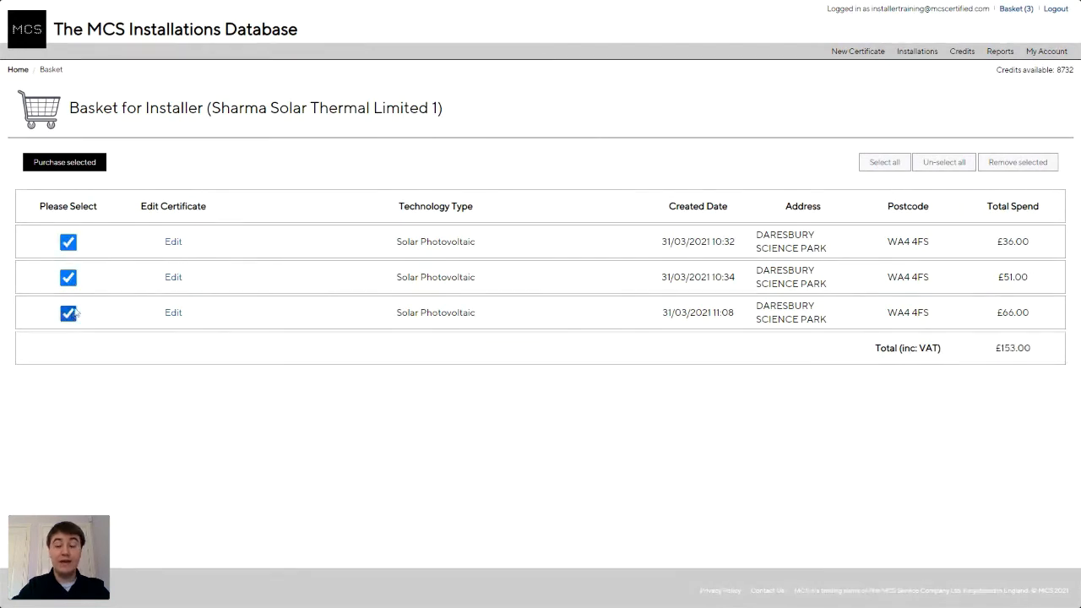
left_click(72, 312)
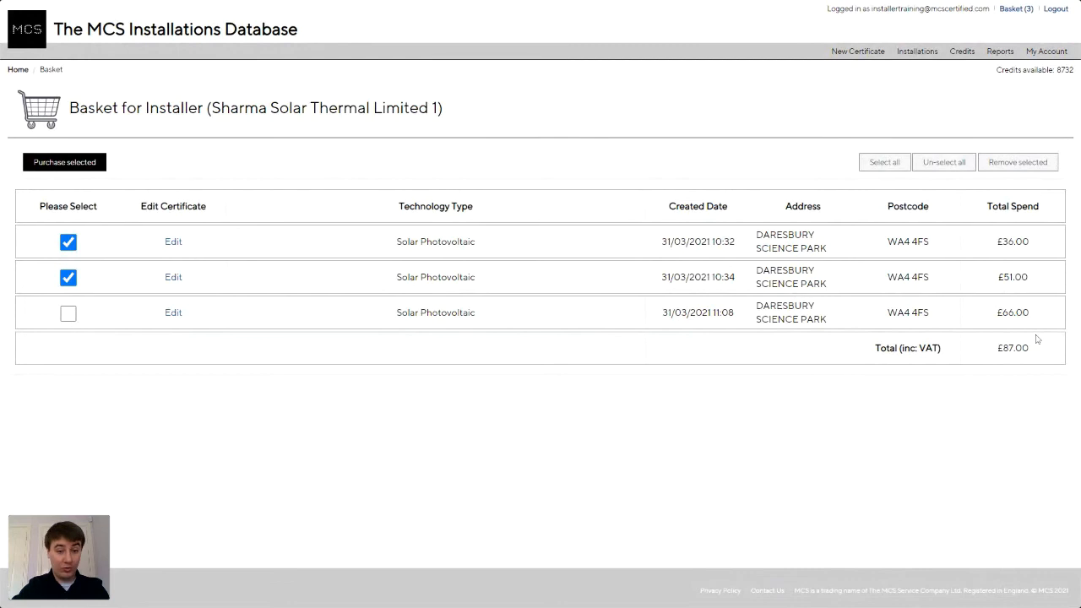
left_click(74, 287)
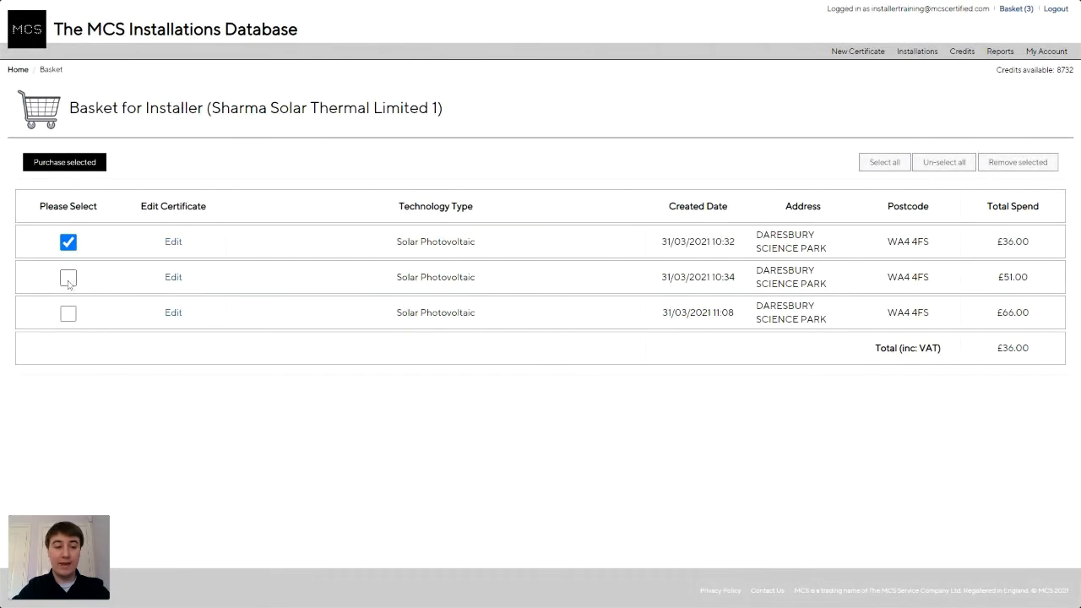
left_click(70, 280)
left_click(72, 316)
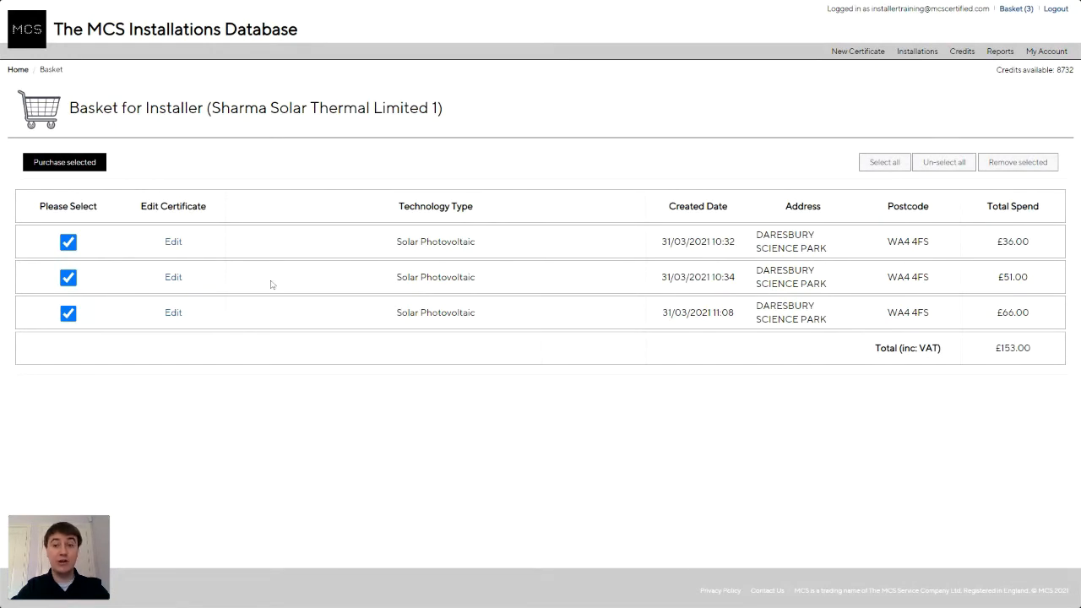
left_click(176, 285)
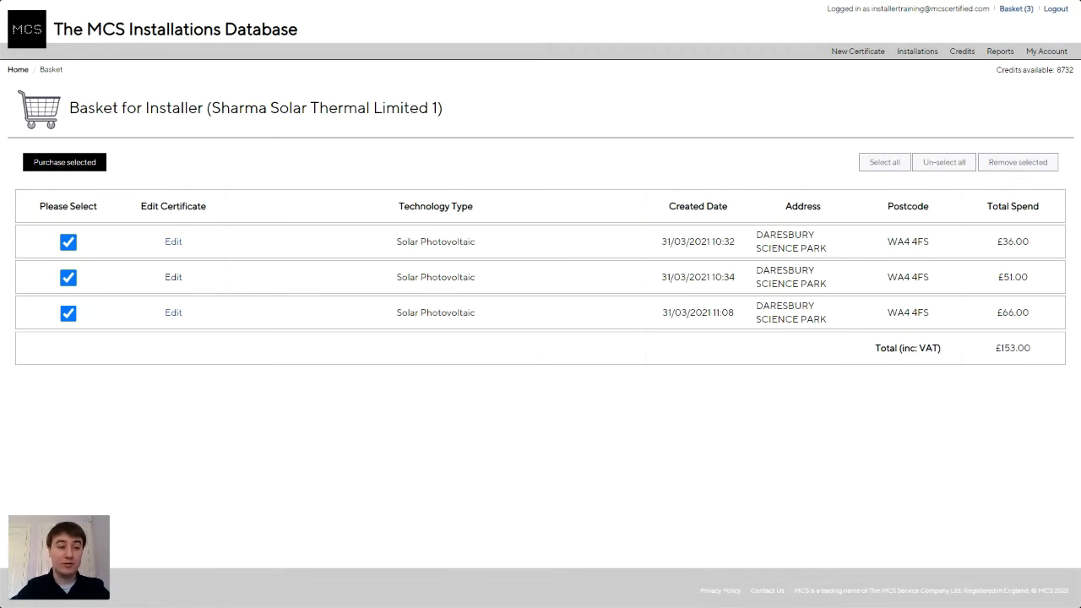
Purchase the three selected basket certificates and log in to PayPal with the account credentials.
left_click(68, 168)
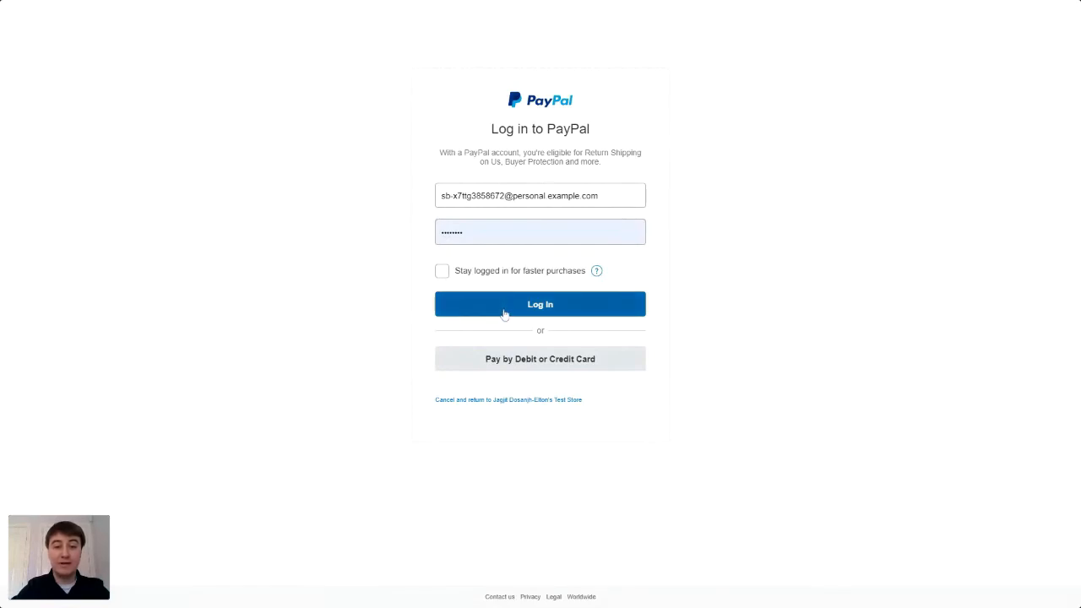
left_click(507, 313)
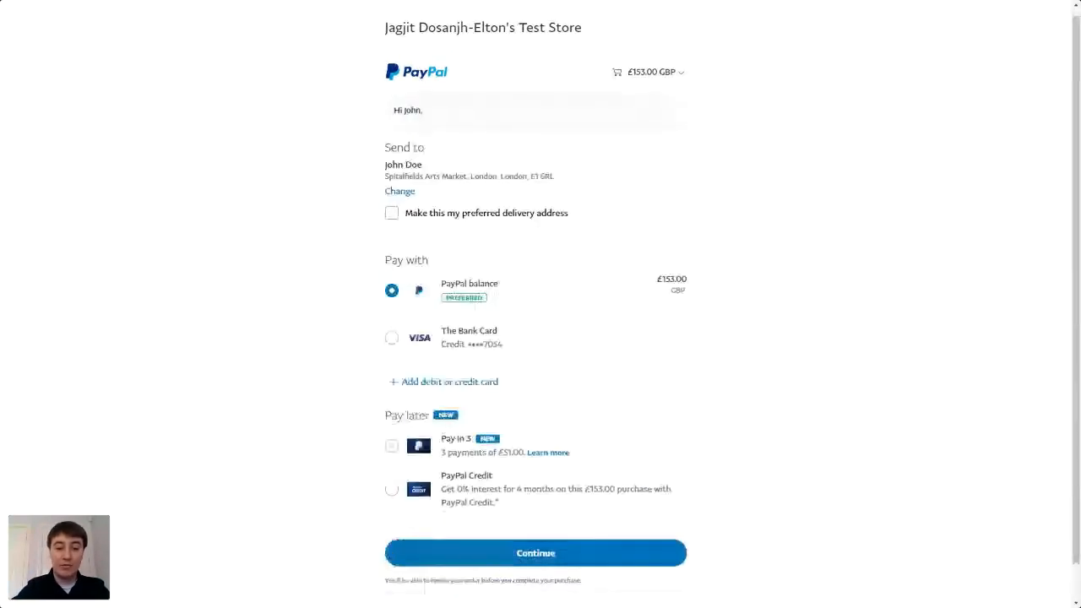
Approve the £153.00 PayPal balance payment and confirm it on the Basket Payment page.
left_click(553, 555)
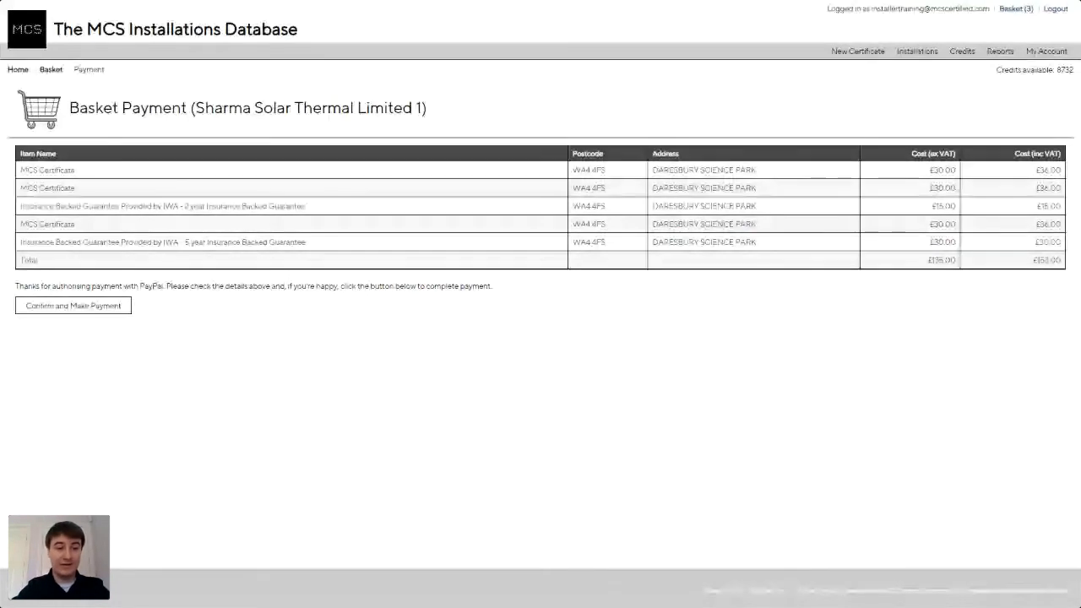
left_click(109, 310)
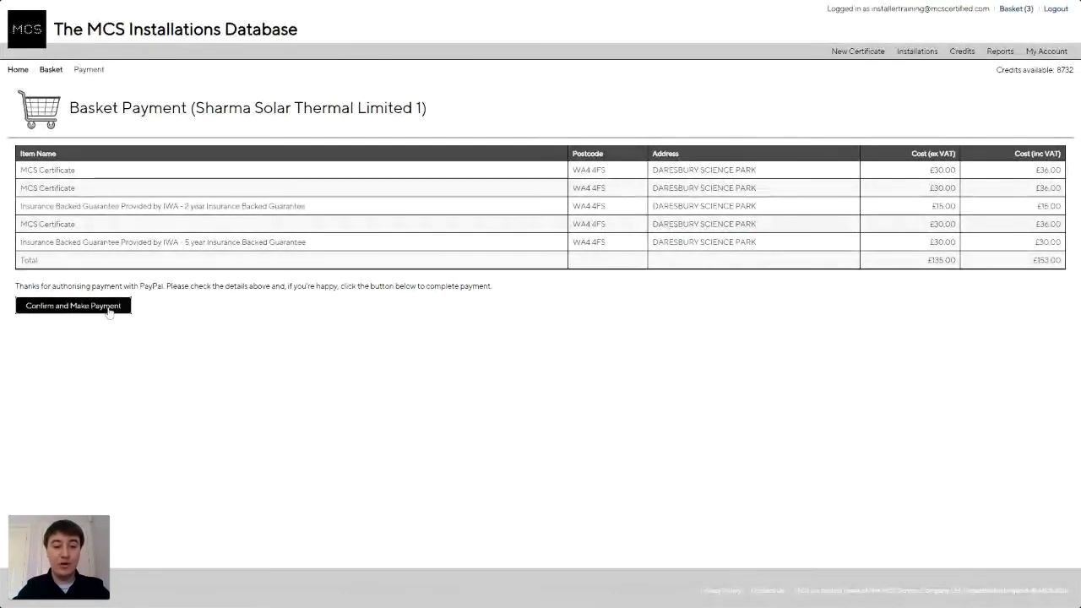